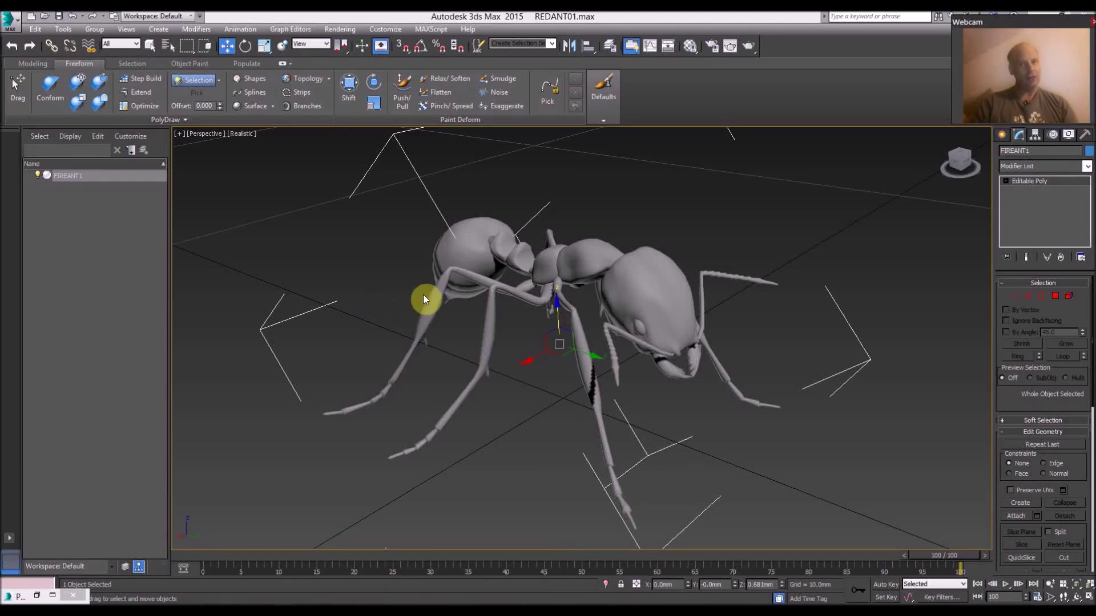
Bring the YouTube tutorial '3ds Max Sketch Effect - Poly Draw Spline Draw On Surface' over the ant scene.
middle_click_drag(443, 296, 435, 286)
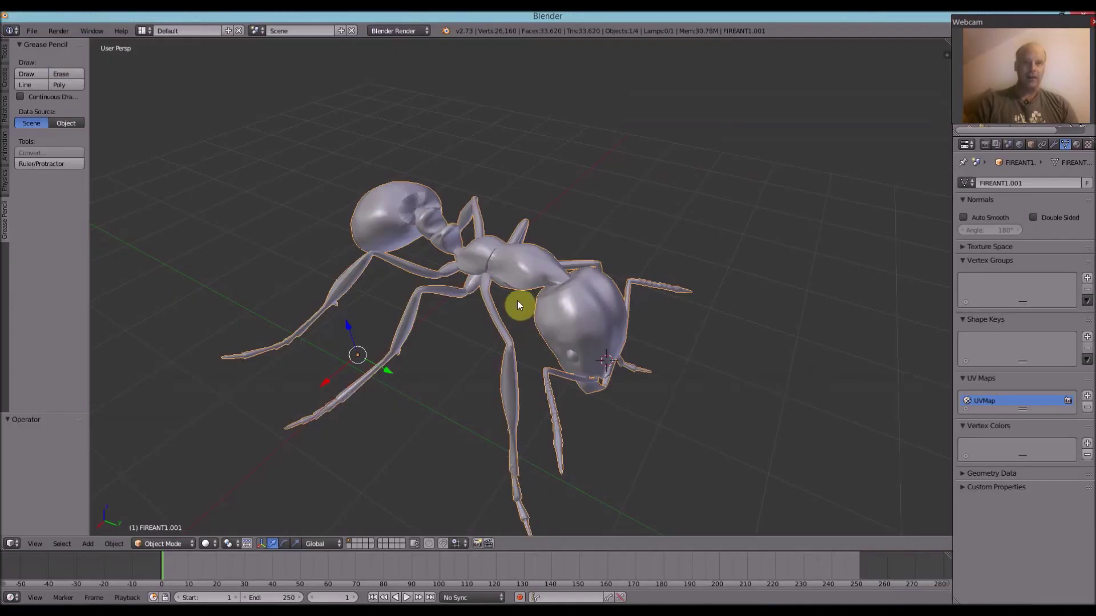
middle_click_drag(517, 300, 511, 391)
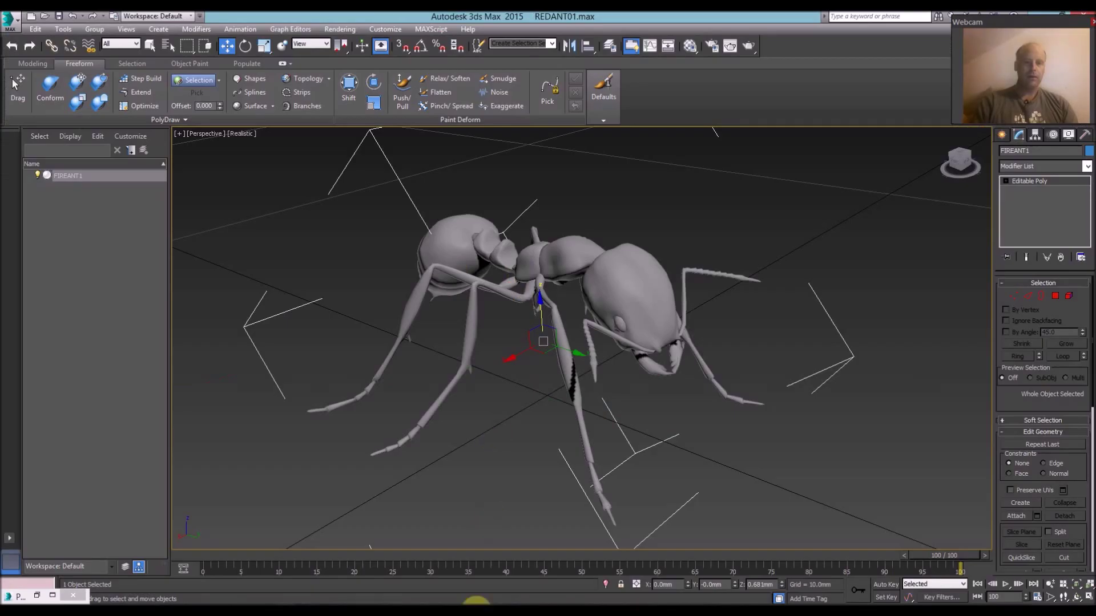
mouse_move(299, 602)
left_click(349, 573)
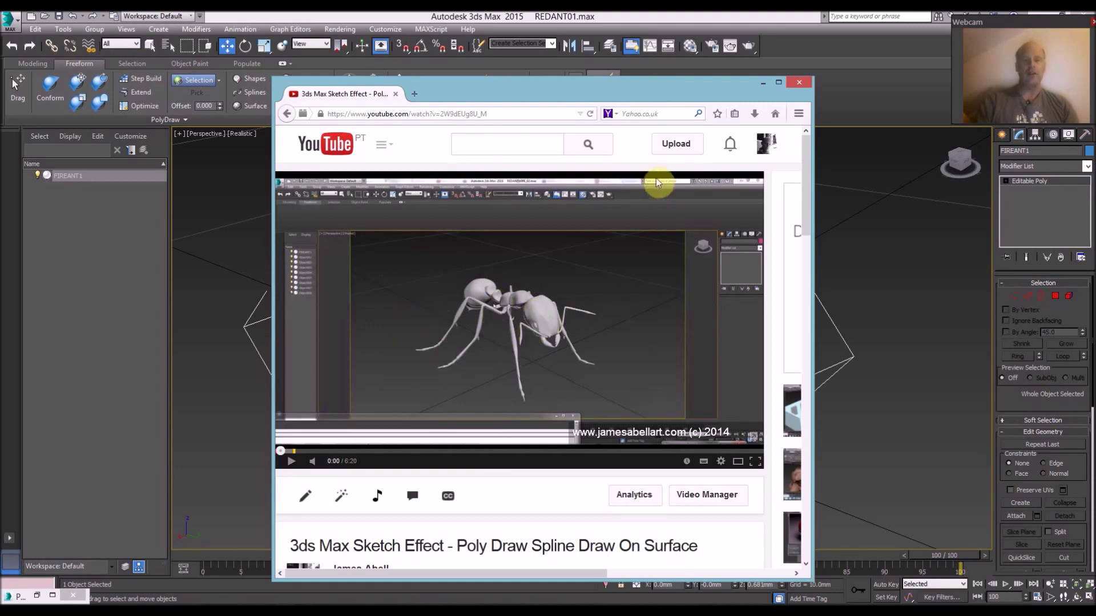
Minimise the YouTube browser window to get back to the 3ds Max ant viewport.
left_click(761, 85)
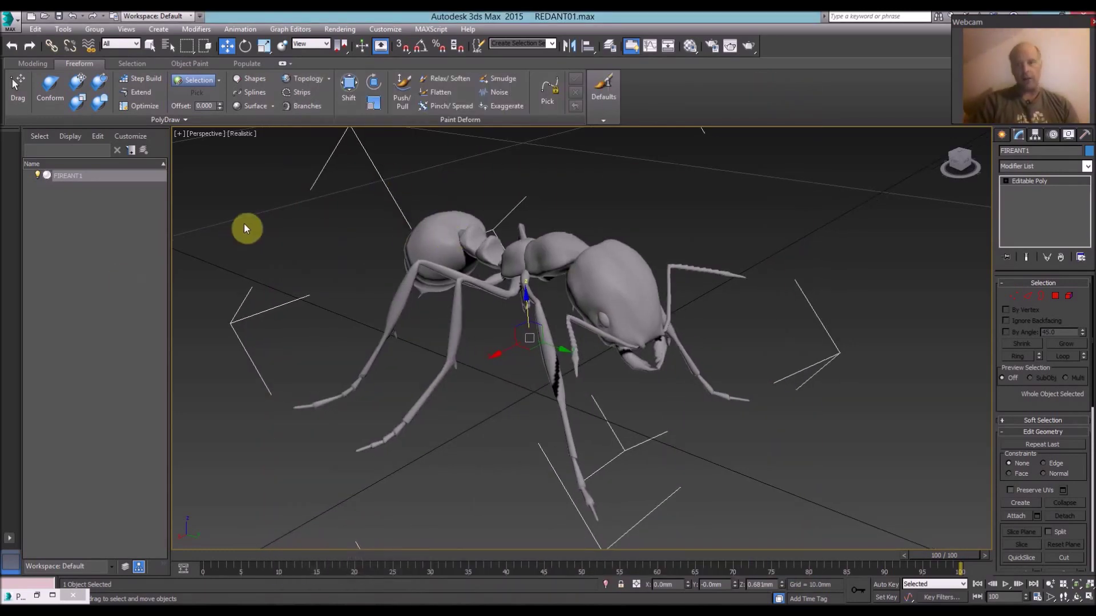
Reselect the ant mesh and set PolyDraw's Draw On option to Surface.
middle_click_drag(430, 254, 416, 245)
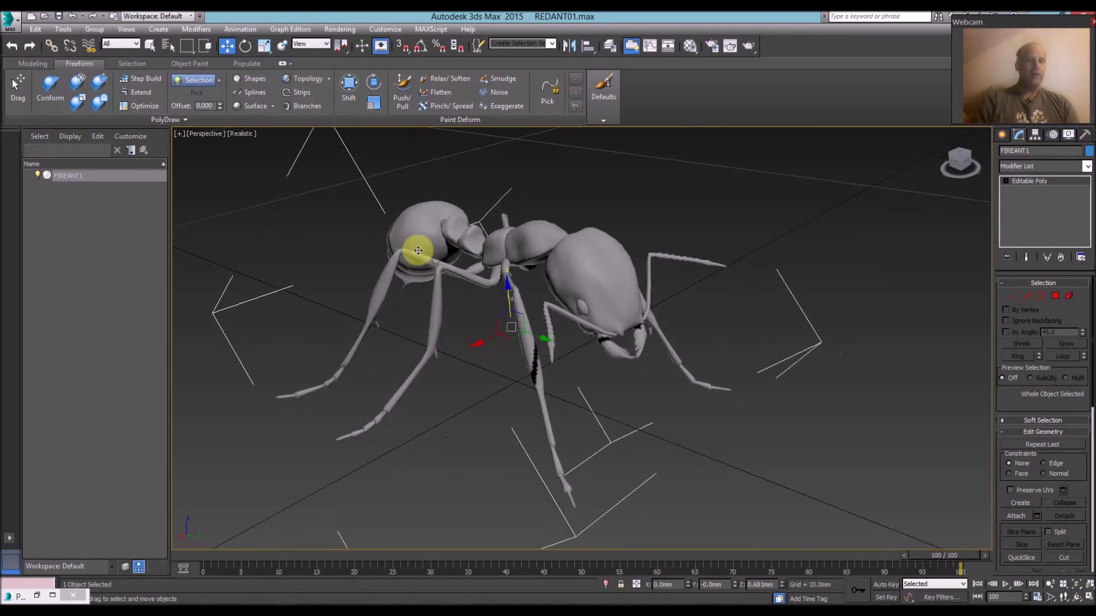
left_click(447, 413)
left_click(501, 257)
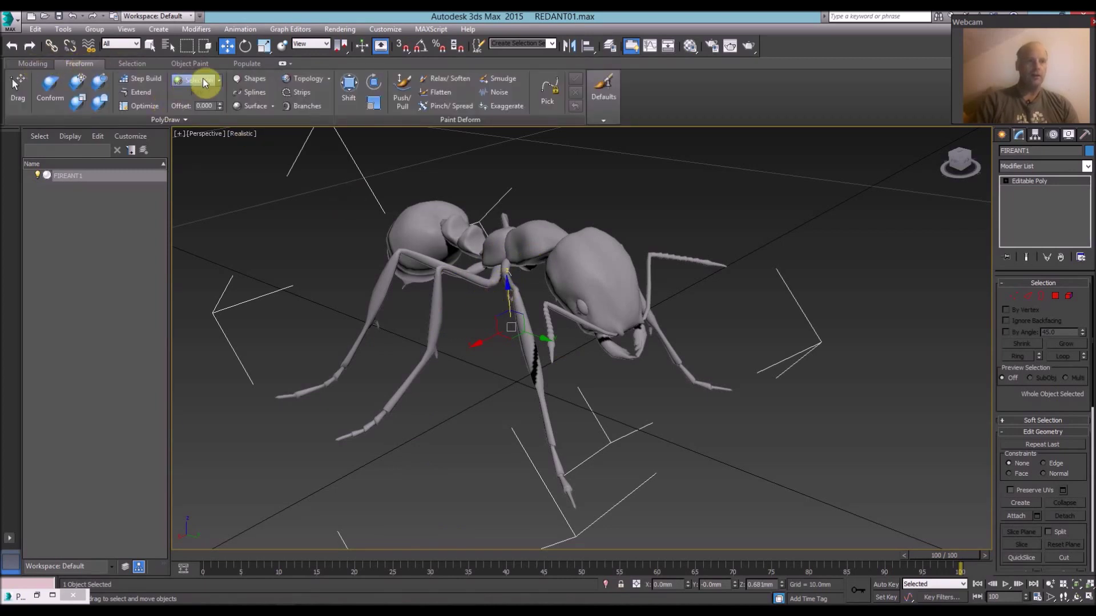
left_click(219, 80)
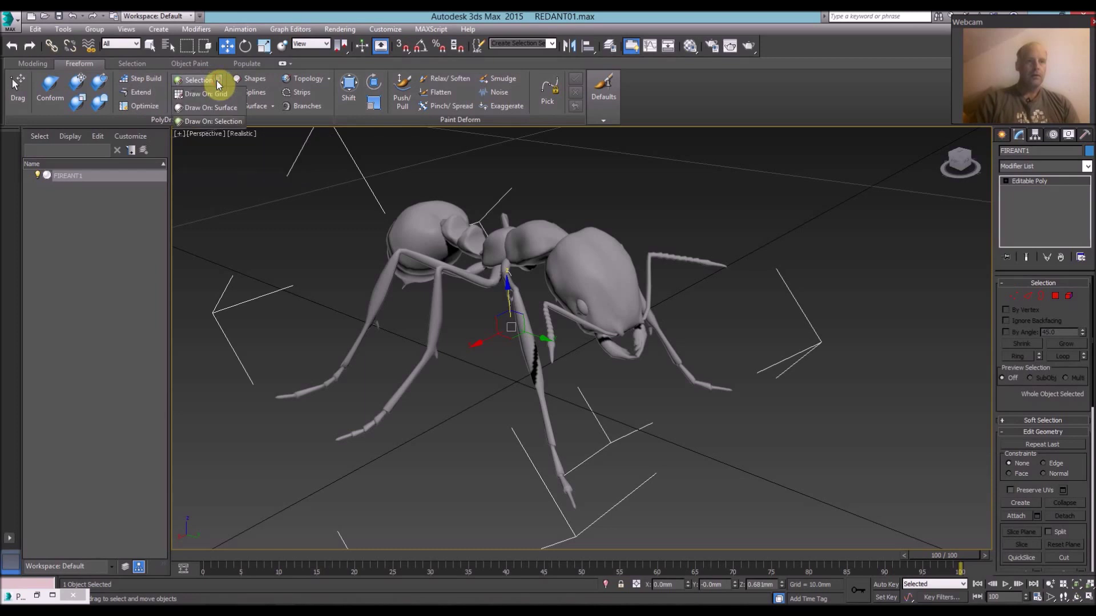
left_click(201, 113)
Paint PolyDraw spline strokes across the ant's head and thorax, creating Shape001.
mouse_move(296, 246)
middle_mouse_down()
mouse_move(291, 223)
mouse_move(284, 229)
mouse_move(434, 234)
mouse_move(365, 301)
middle_mouse_up()
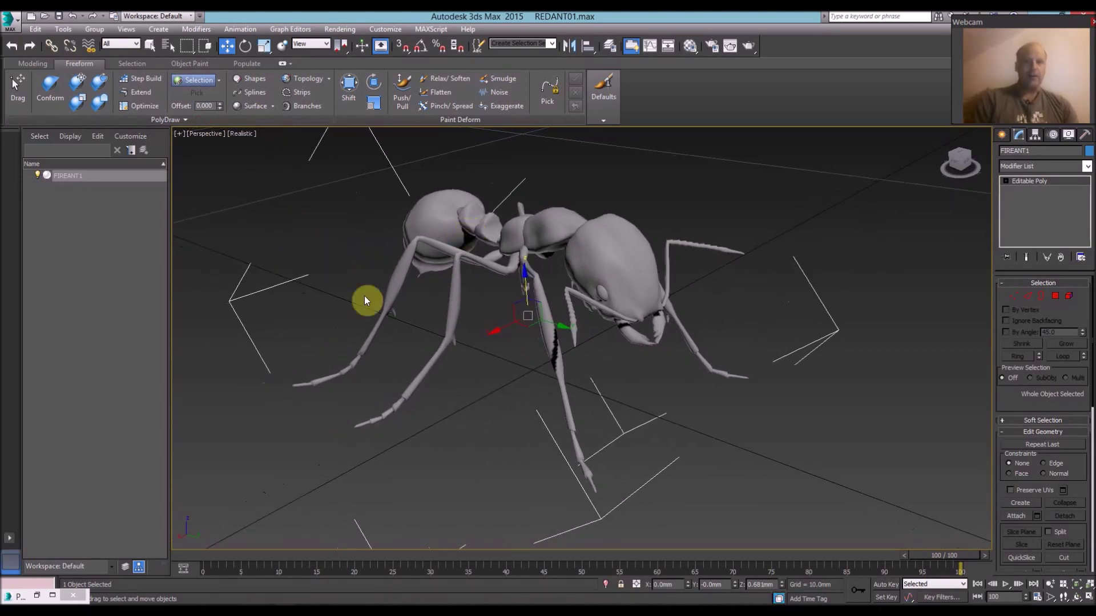
left_click(255, 93)
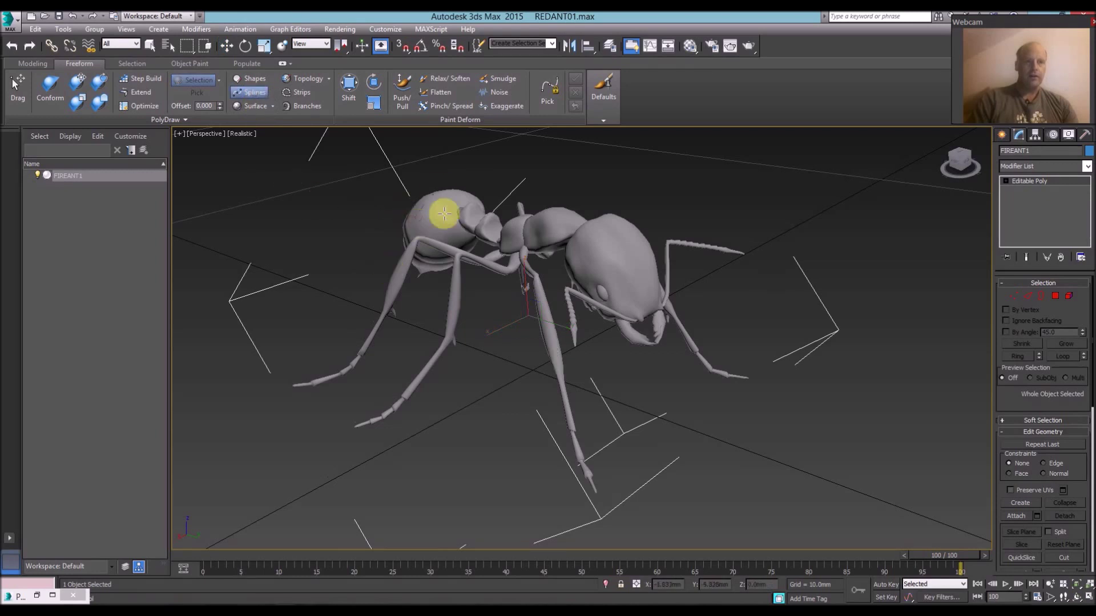
mouse_move(633, 242)
left_mouse_down()
mouse_move(634, 254)
mouse_move(574, 270)
mouse_move(569, 237)
mouse_move(623, 212)
mouse_move(587, 259)
mouse_move(634, 276)
mouse_move(559, 220)
mouse_move(442, 253)
left_mouse_up()
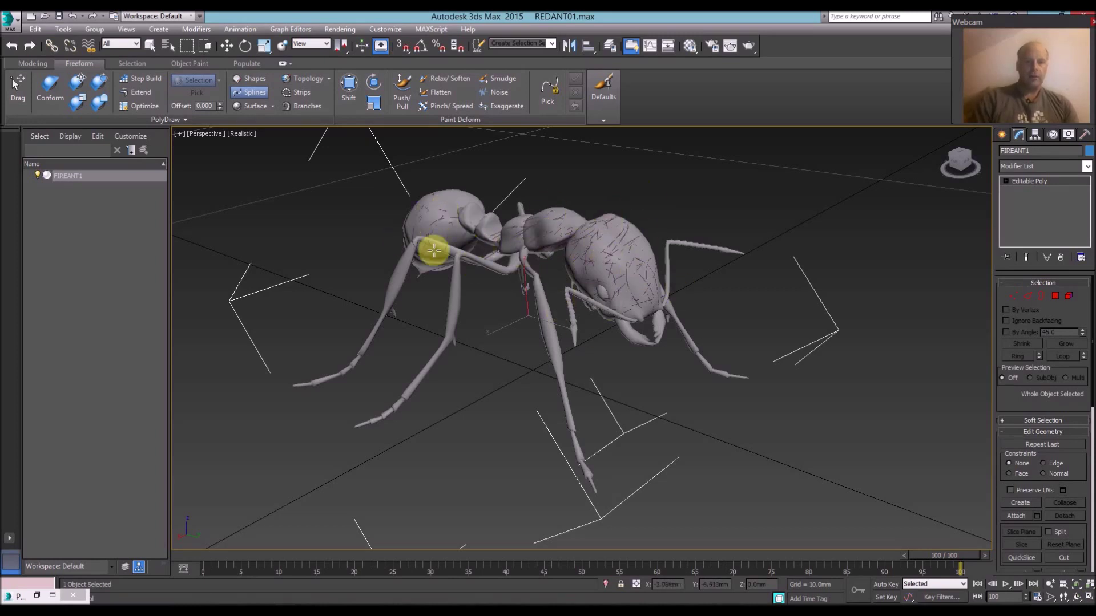
mouse_move(561, 251)
left_mouse_down()
mouse_move(524, 216)
mouse_move(496, 245)
mouse_move(429, 237)
left_mouse_up()
mouse_move(599, 278)
left_mouse_down()
mouse_move(623, 289)
mouse_move(619, 250)
mouse_move(565, 256)
mouse_move(581, 258)
mouse_move(553, 249)
mouse_move(558, 220)
mouse_move(529, 228)
mouse_move(532, 244)
left_mouse_up()
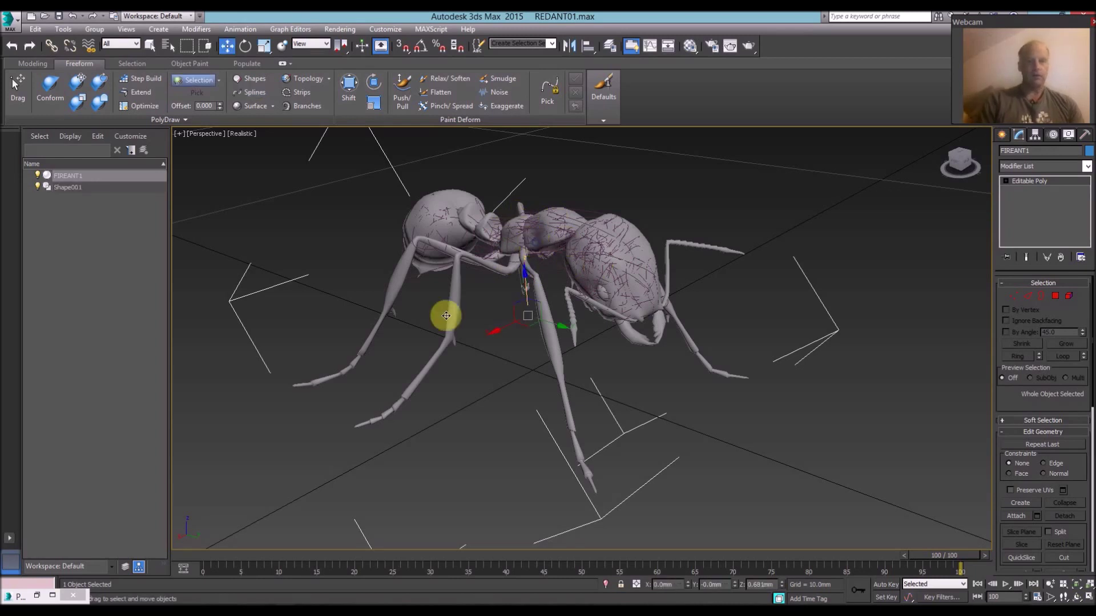
right_click(498, 343)
Hide the ant mesh and select the Shape001 strokes.
right_click(546, 302)
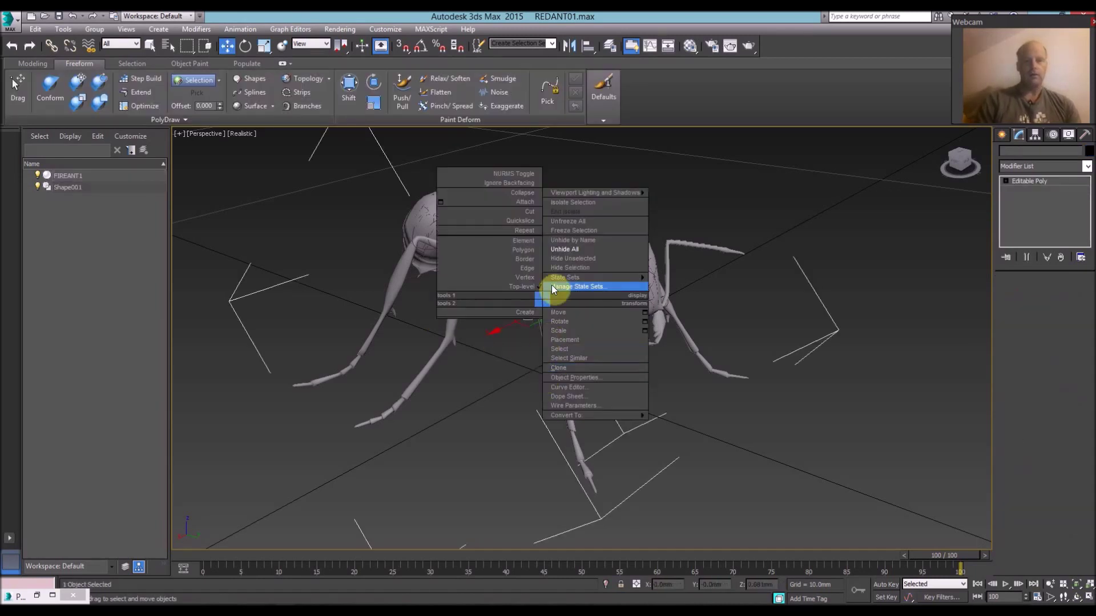
left_click(566, 271)
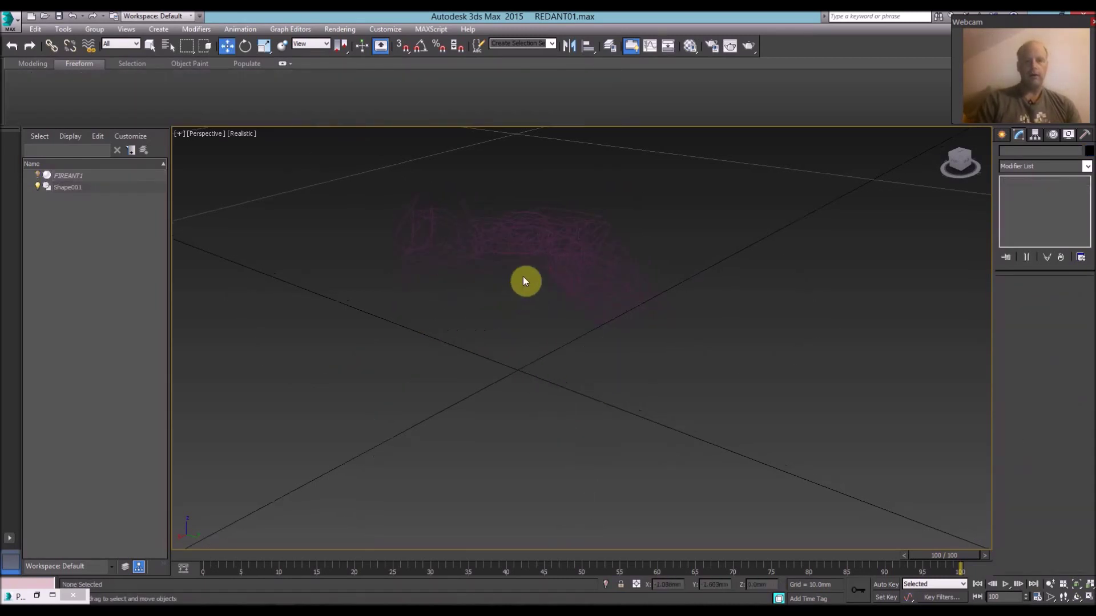
left_click(516, 247)
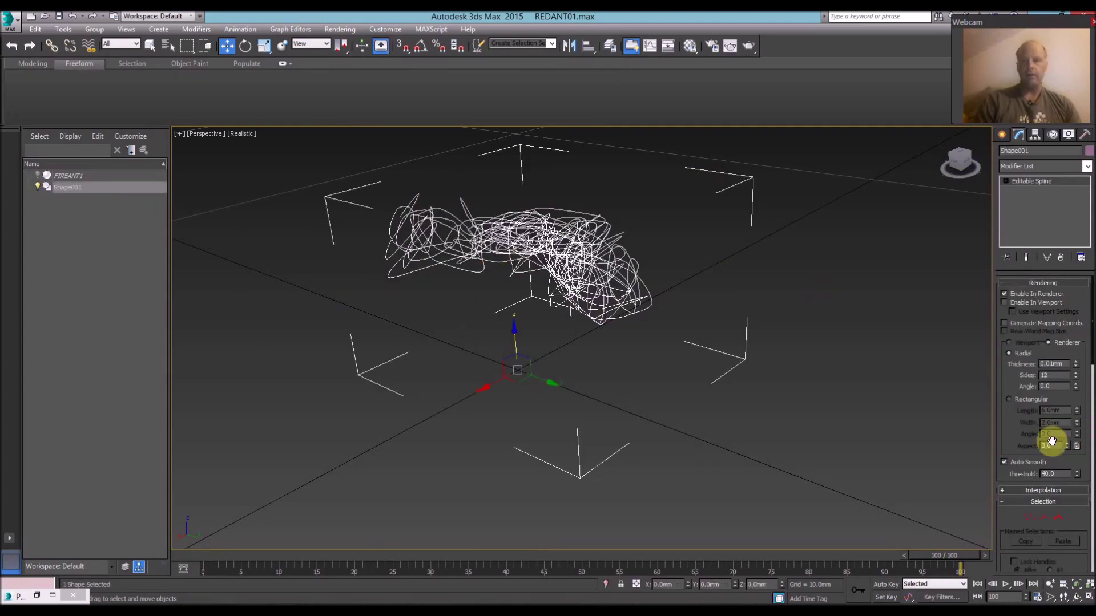
Assign a sample material to Shape001, renaming it to 09 - Default8.
left_click(688, 46)
left_click_drag(203, 398, 460, 265)
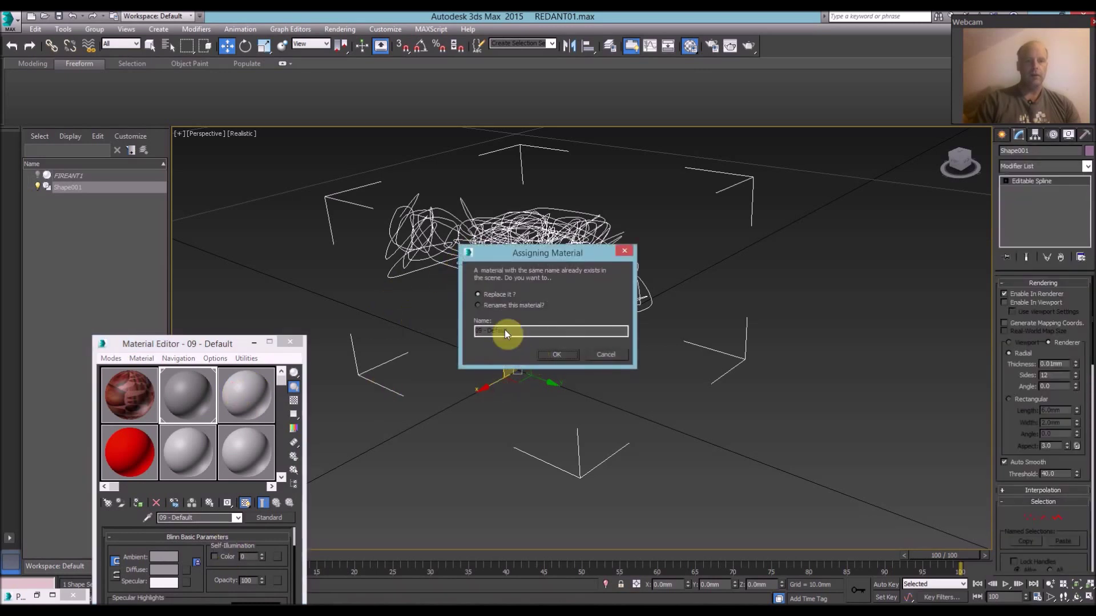
left_click(495, 308)
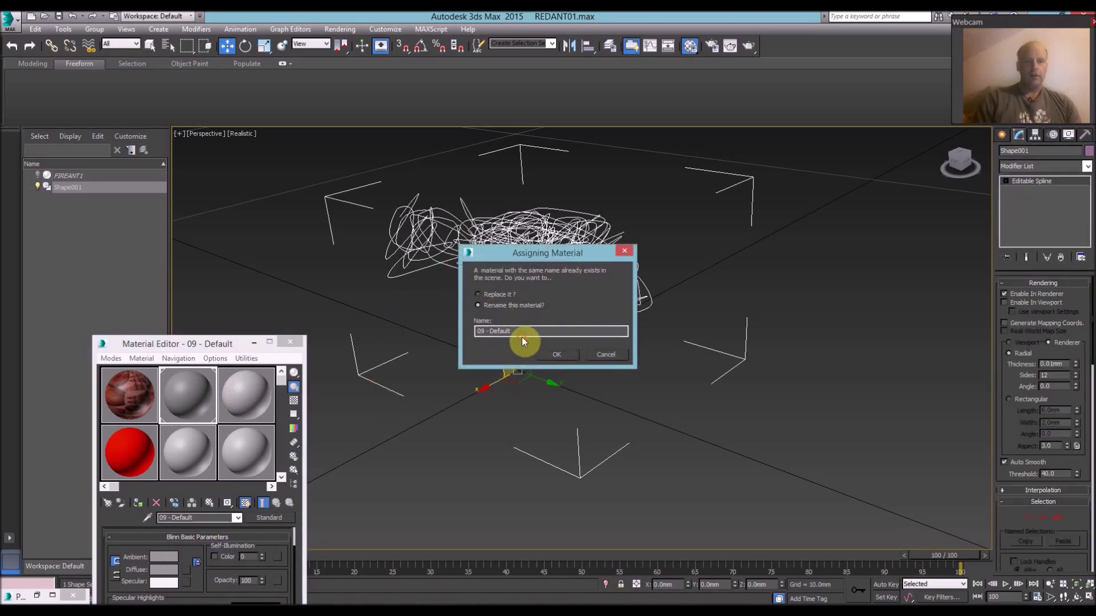
left_click(573, 357)
Set the material's ambient and diffuse colour to black.
left_click_drag(171, 343, 186, 208)
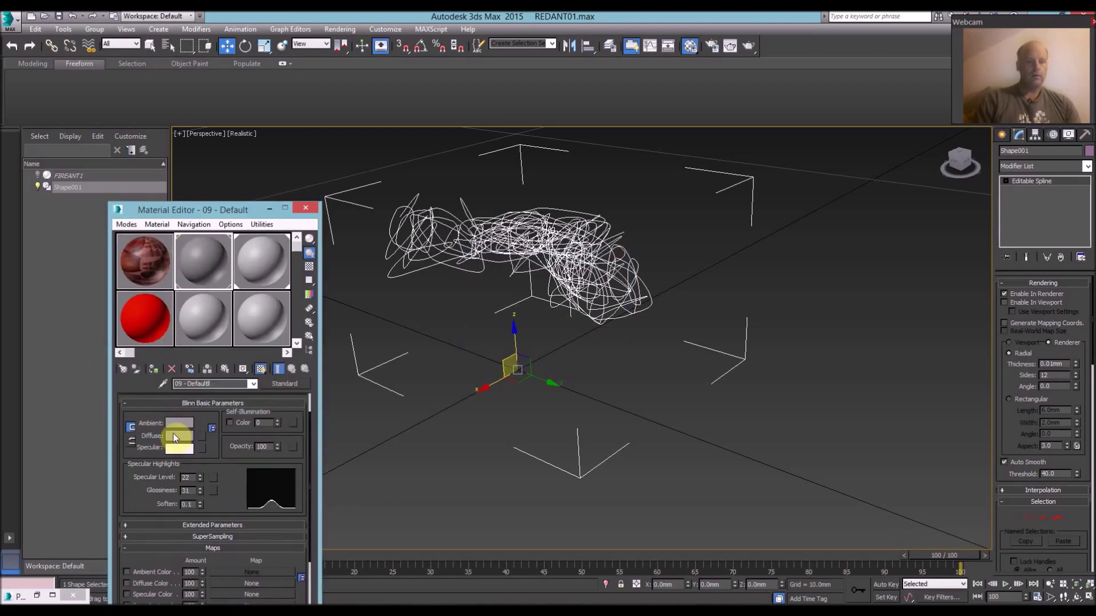
left_click(179, 423)
left_click_drag(327, 118, 345, 105)
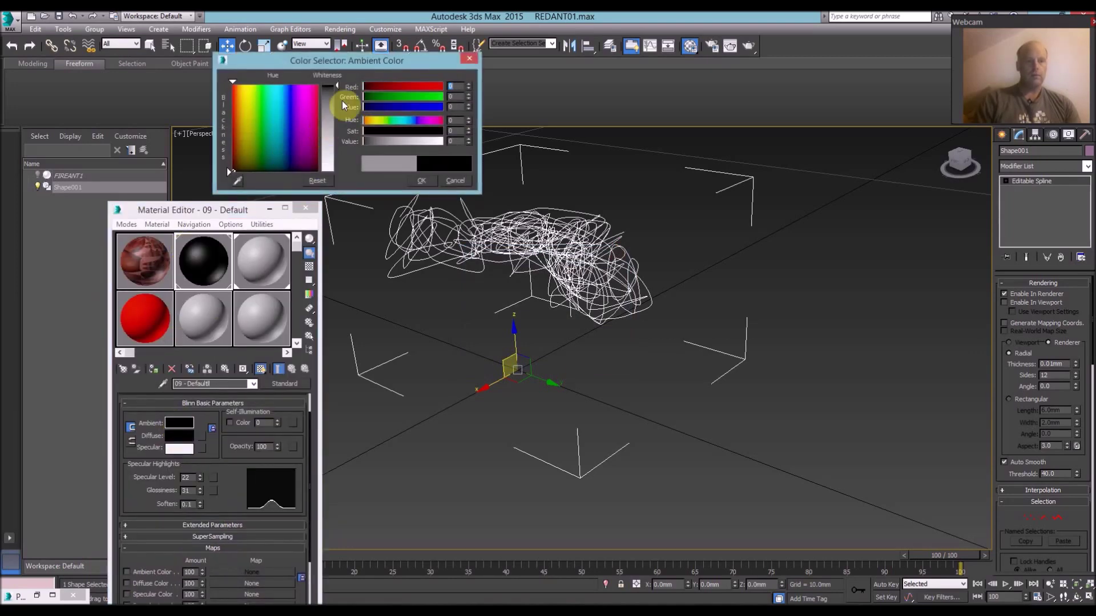
left_click(421, 181)
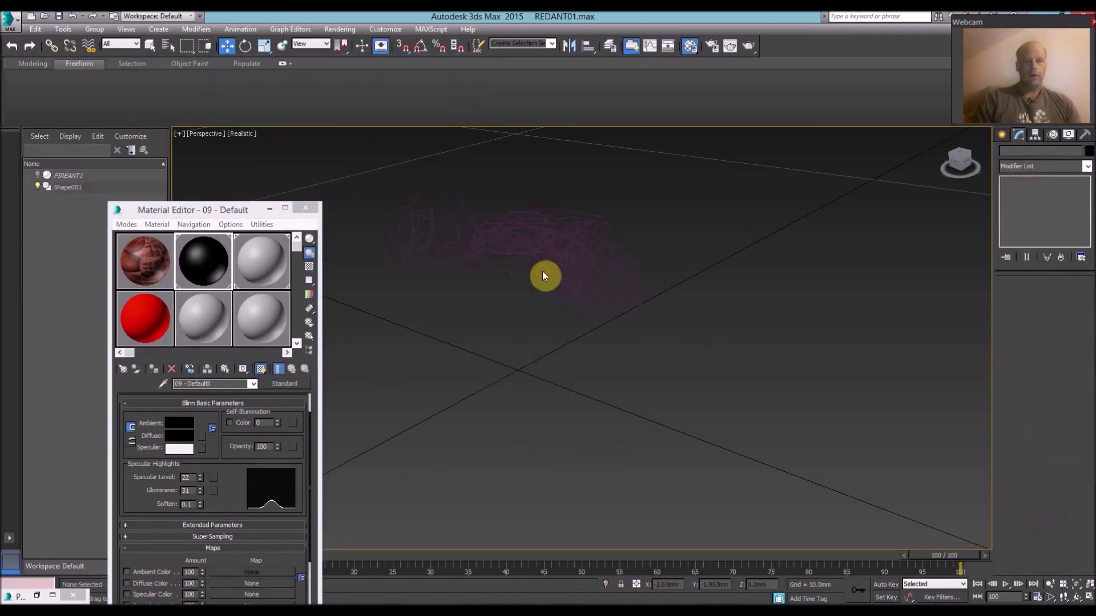
left_click(317, 209)
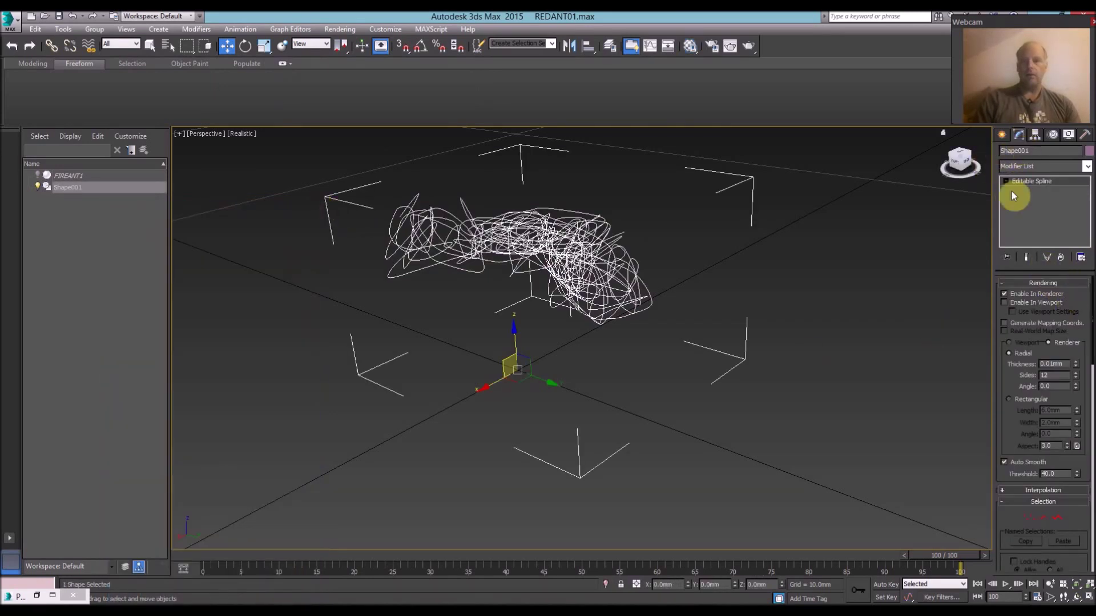
Enable viewport rendering for Shape001 with a 0.02mm stroke thickness.
left_click(1018, 305)
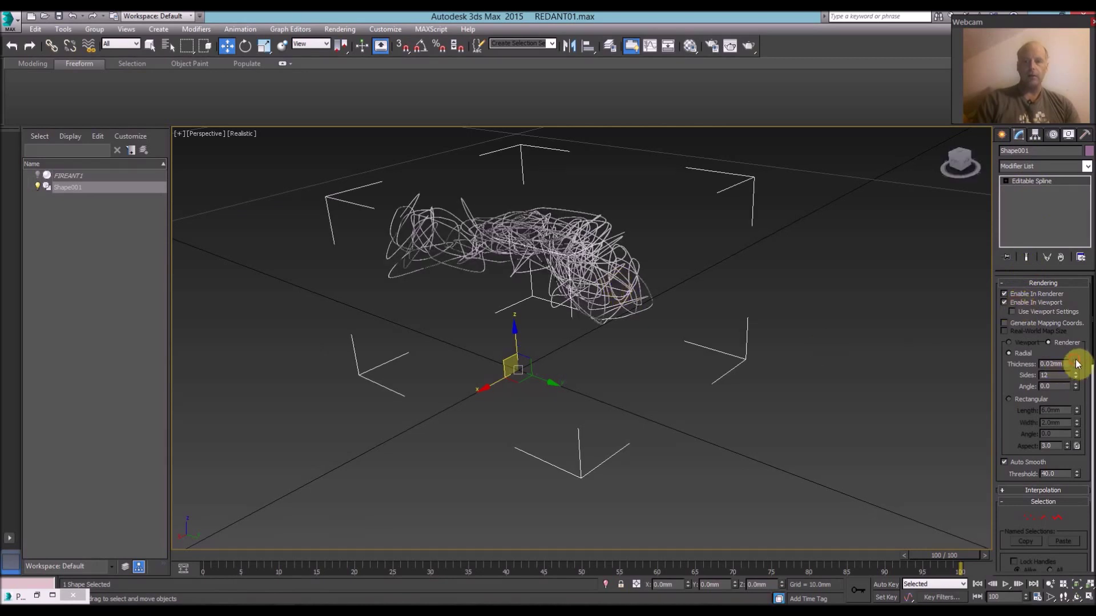
left_click_drag(1076, 363, 1075, 361)
middle_click_drag(714, 281, 707, 260)
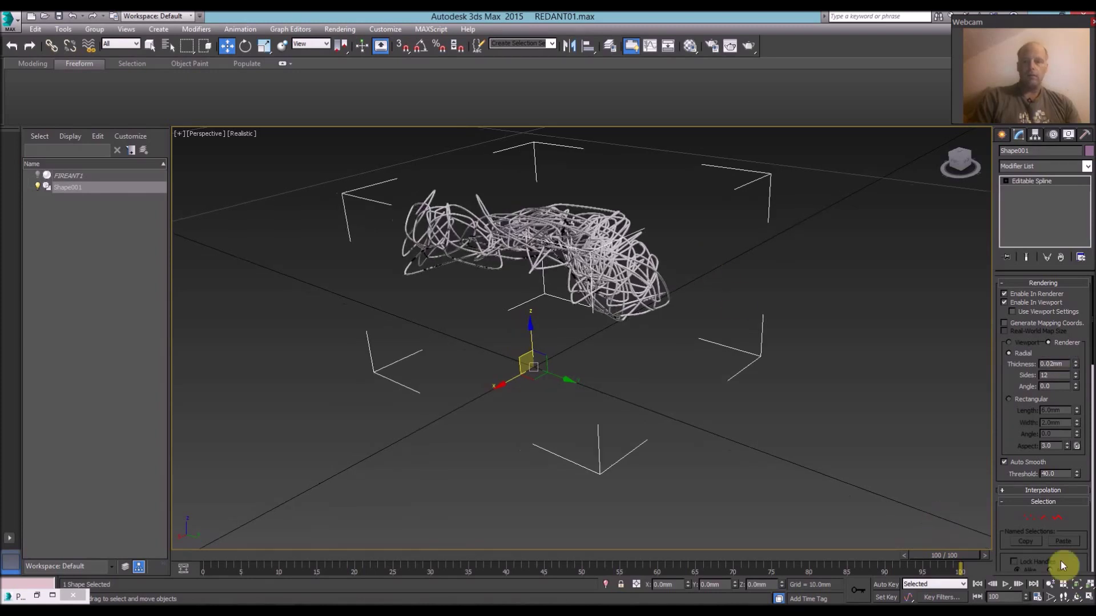
Render the tubed strokes, overwriting WALK3.jpg, minimise the render window, and switch to Blender.
left_click(1077, 598)
scroll(573, 275, "up", 6)
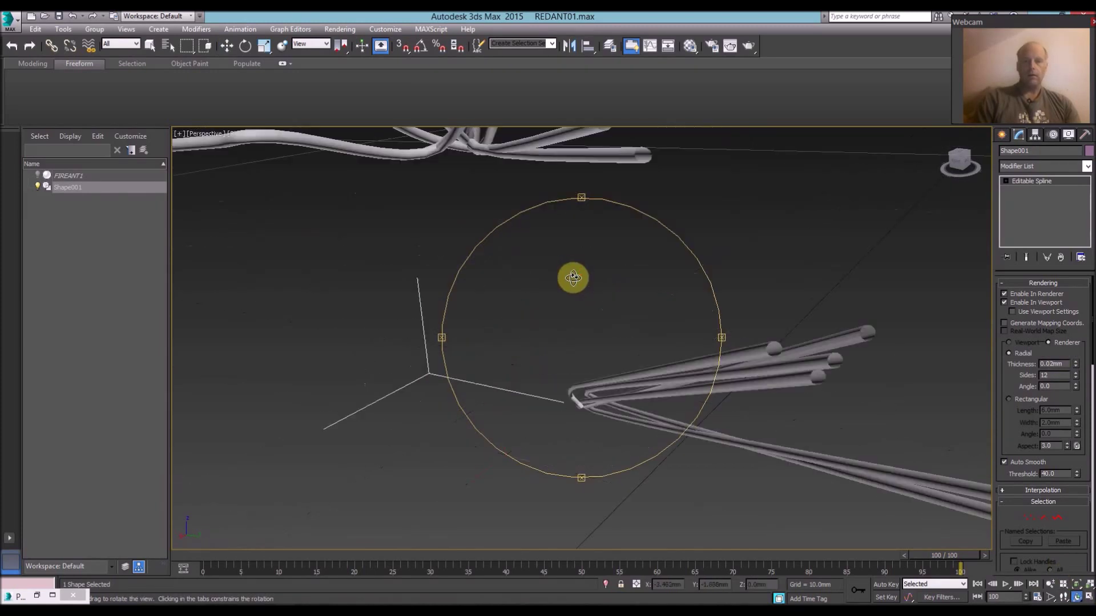
left_click_drag(577, 278, 565, 306)
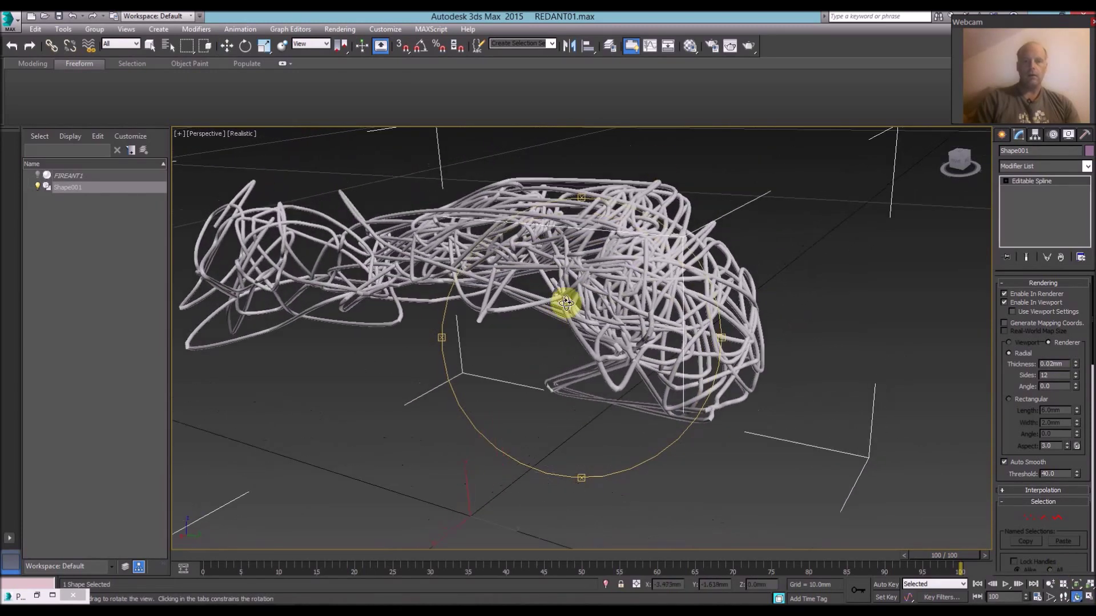
left_click(747, 47)
left_click(519, 325)
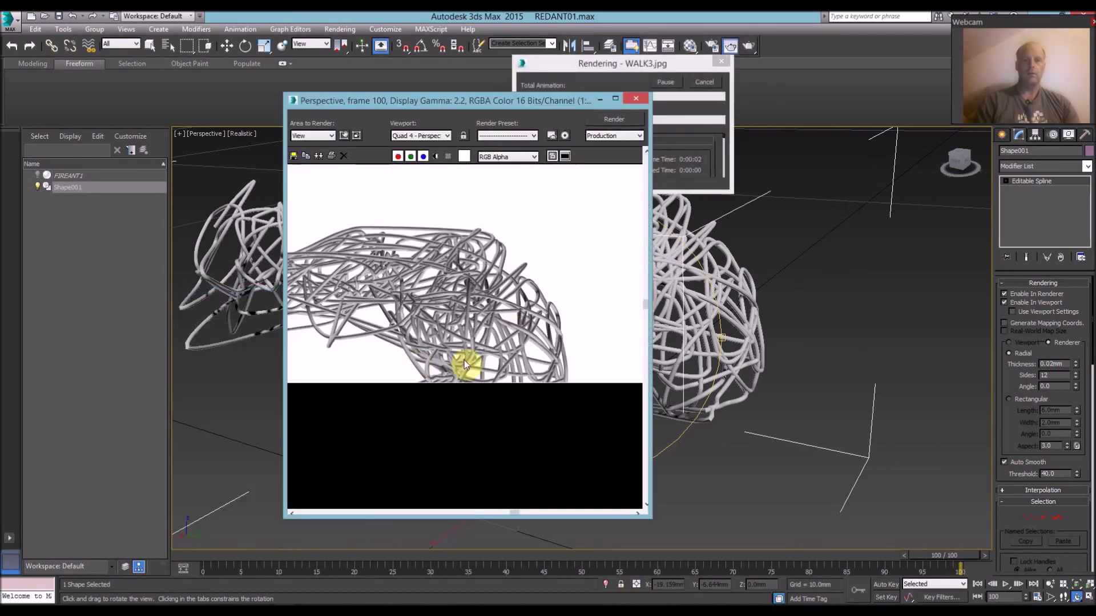
left_click(601, 98)
left_click_drag(371, 277, 563, 326)
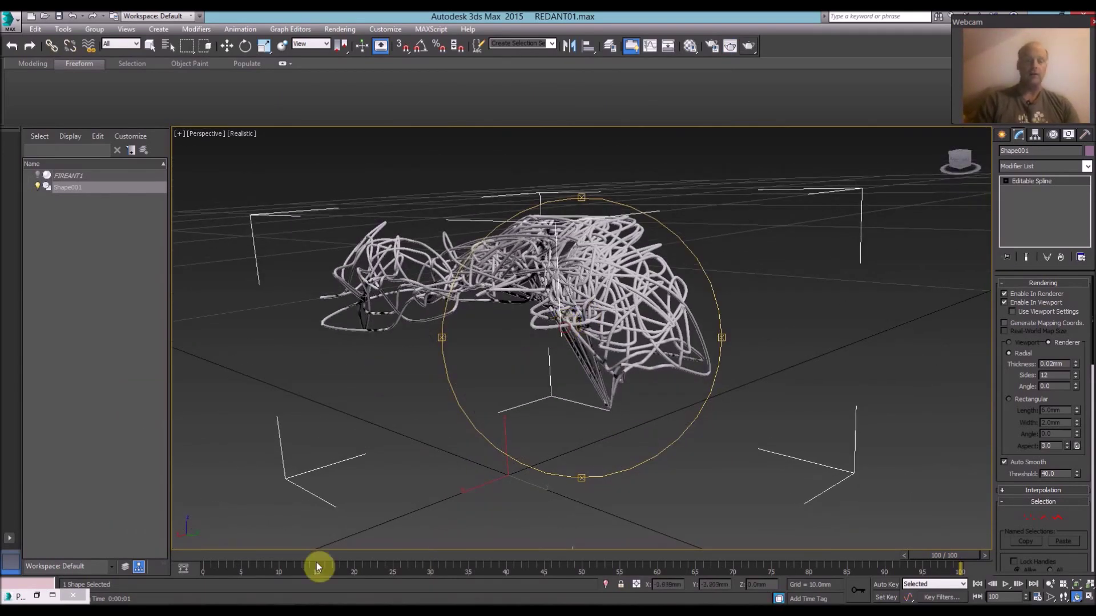
key("alt+Tab")
In Blender's Grease Pencil tools, activate Draw with Surface stroke placement.
middle_click_drag(468, 409, 318, 314)
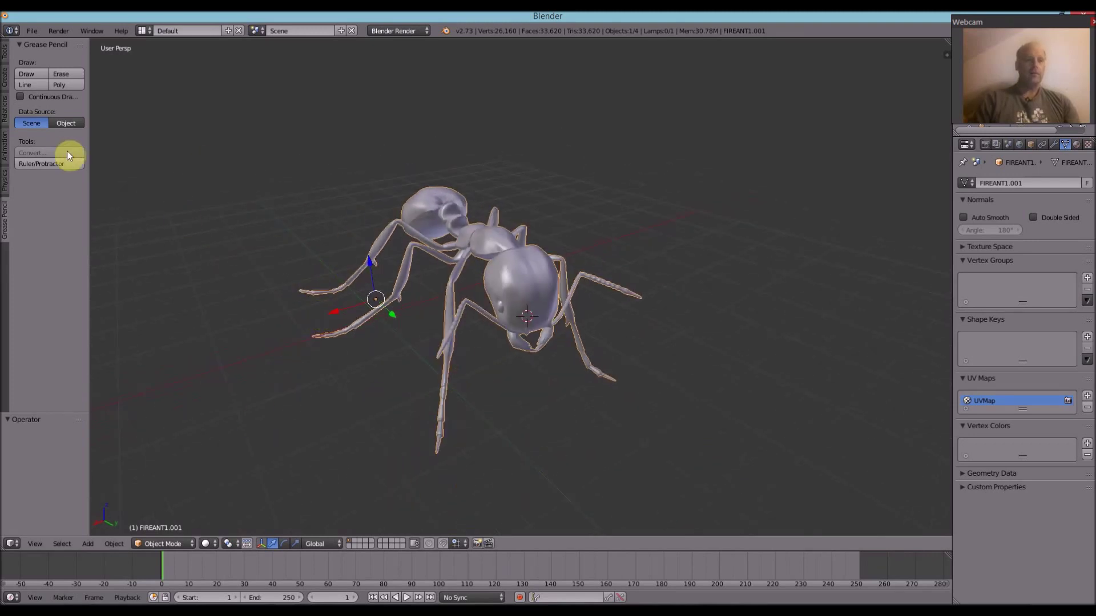
left_click(3, 193)
left_click(6, 219)
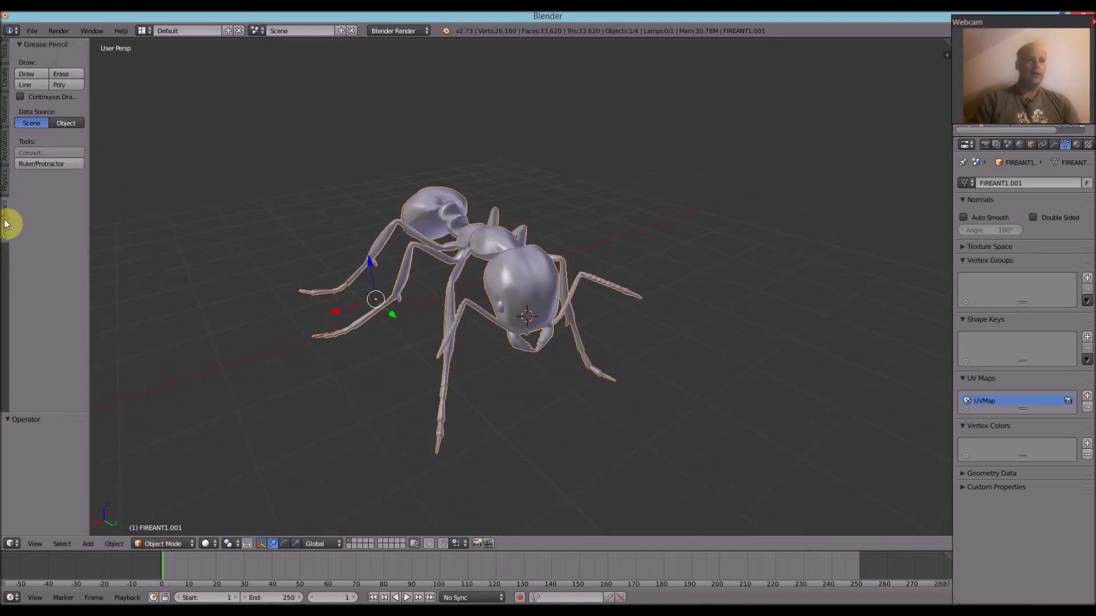
middle_click_drag(372, 311, 418, 206)
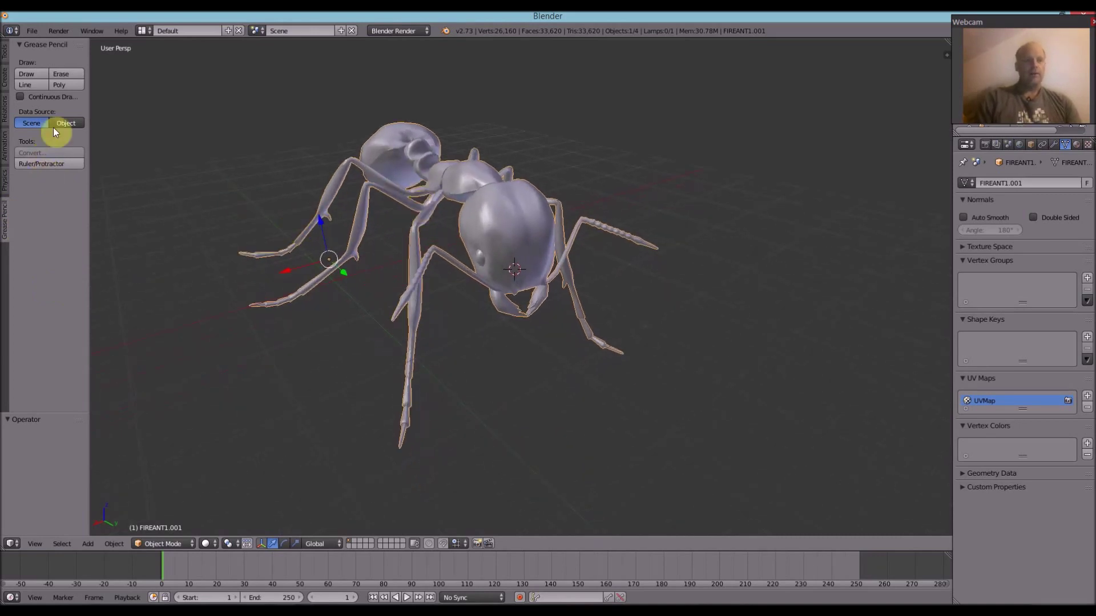
left_click(40, 76)
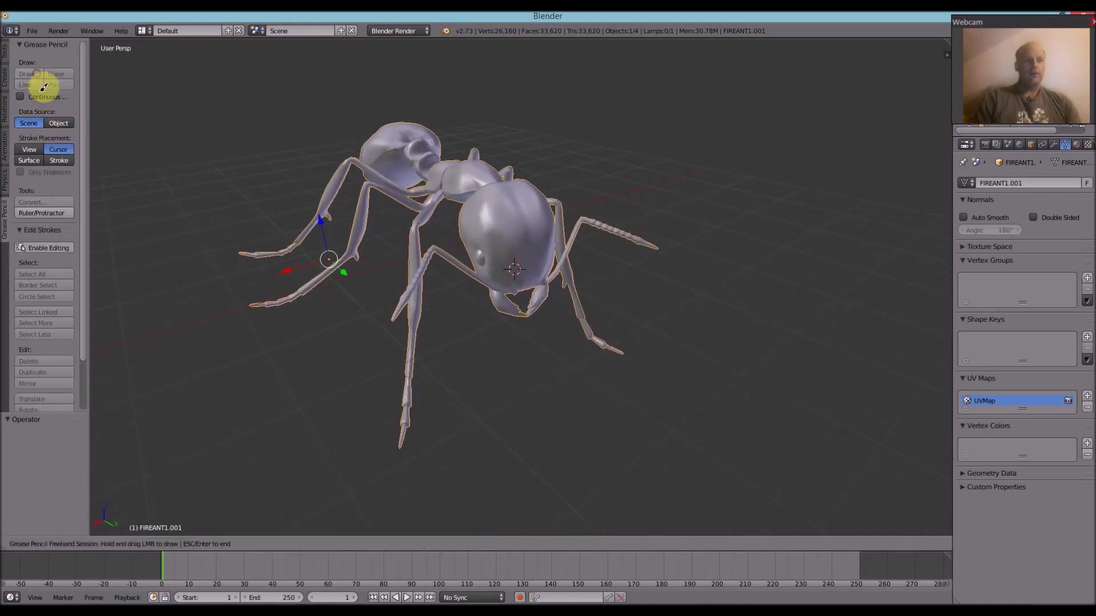
left_click(28, 163)
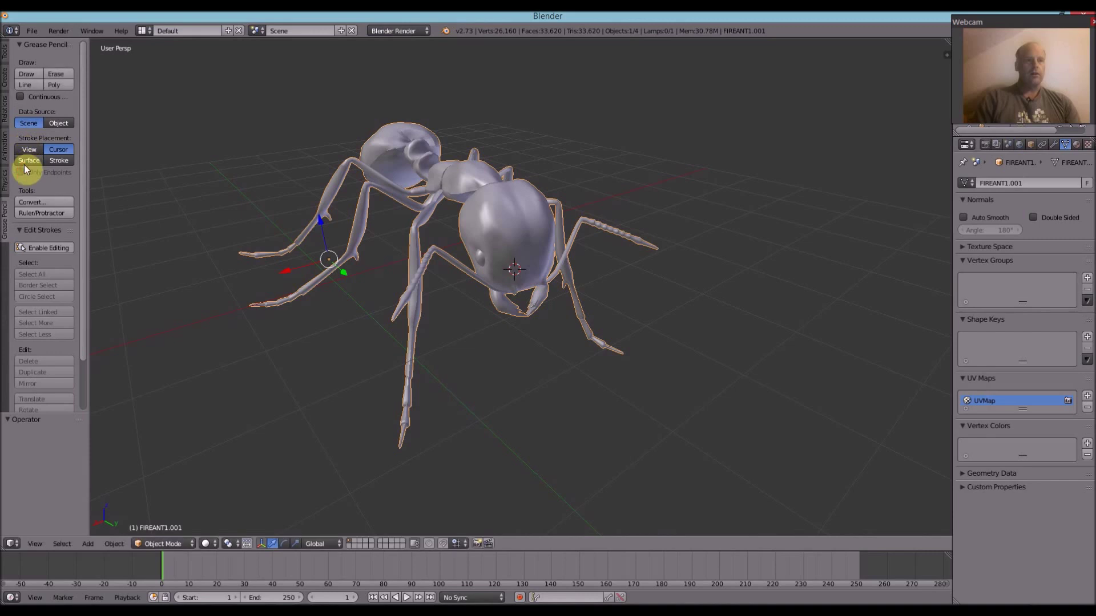
left_click(29, 76)
Scribble grease pencil strokes over the ant's head, abdomen, thorax and front leg, then inspect them.
mouse_move(381, 146)
left_mouse_down()
mouse_move(356, 167)
mouse_move(374, 131)
mouse_move(386, 154)
mouse_move(407, 150)
mouse_move(431, 196)
mouse_move(474, 216)
left_mouse_up()
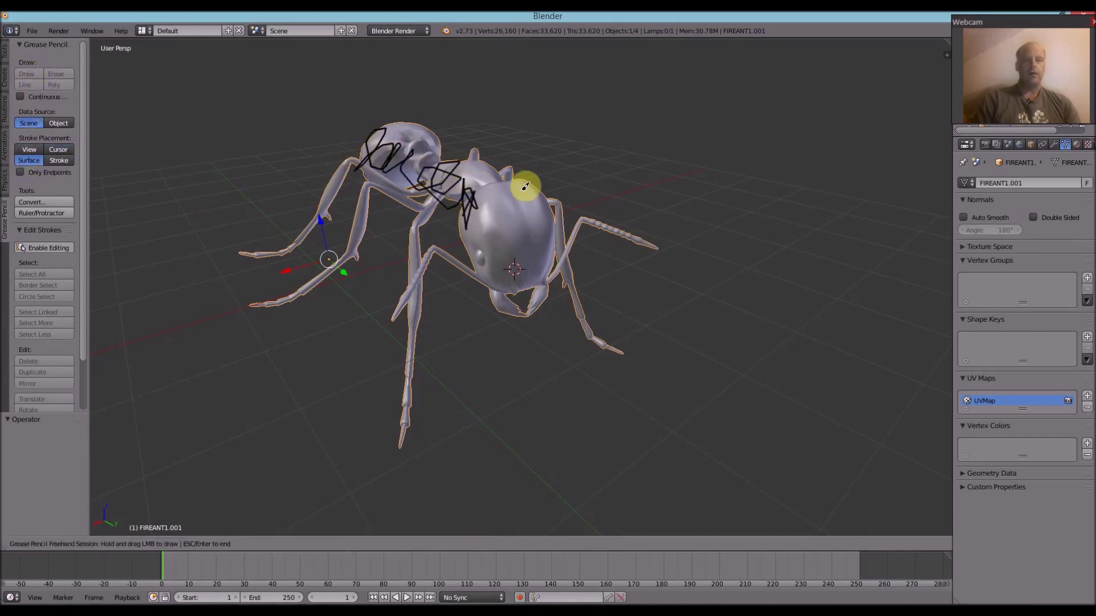
mouse_move(525, 186)
left_mouse_down()
mouse_move(467, 229)
mouse_move(513, 269)
mouse_move(550, 231)
mouse_move(547, 307)
mouse_move(506, 260)
mouse_move(511, 277)
mouse_move(486, 216)
mouse_move(465, 213)
mouse_move(461, 162)
mouse_move(427, 202)
mouse_move(374, 166)
mouse_move(406, 140)
mouse_move(357, 158)
mouse_move(385, 118)
mouse_move(361, 161)
mouse_move(367, 147)
mouse_move(405, 195)
mouse_move(416, 174)
mouse_move(473, 185)
mouse_move(430, 162)
mouse_move(517, 192)
mouse_move(543, 246)
mouse_move(496, 321)
mouse_move(521, 284)
mouse_move(473, 232)
mouse_move(486, 266)
mouse_move(471, 239)
mouse_move(488, 236)
mouse_move(437, 213)
mouse_move(451, 188)
mouse_move(462, 196)
mouse_move(407, 130)
mouse_move(506, 187)
mouse_move(376, 154)
mouse_move(313, 203)
left_mouse_up()
mouse_move(309, 281)
left_mouse_down()
mouse_move(439, 198)
mouse_move(417, 342)
left_mouse_up()
key("Escape")
mouse_move(190, 209)
middle_mouse_down()
mouse_move(151, 210)
mouse_move(441, 209)
middle_mouse_up()
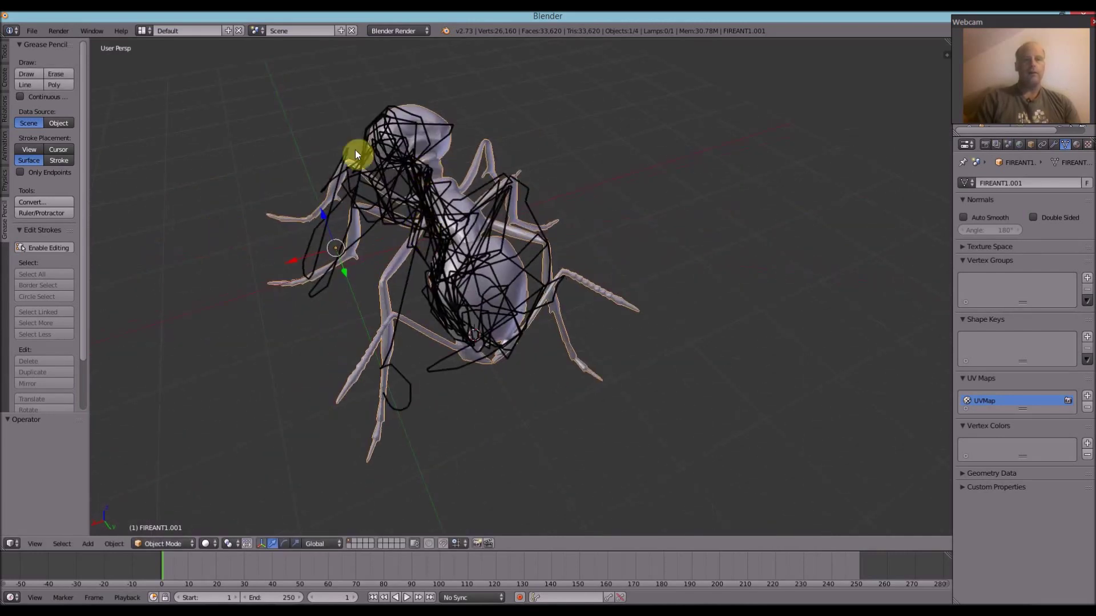
middle_click_drag(355, 149, 483, 180)
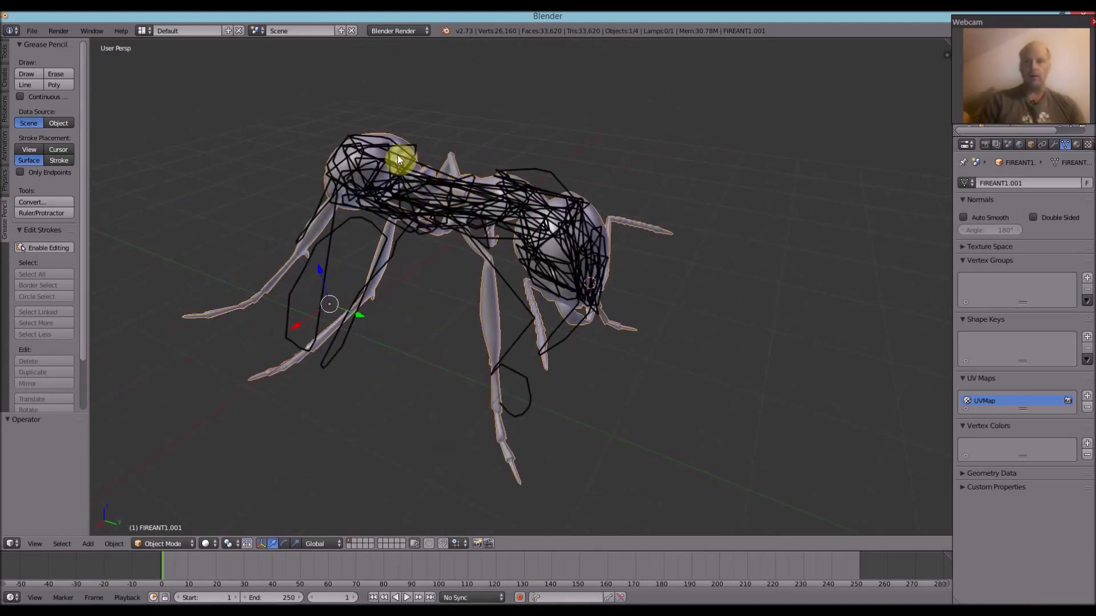
mouse_move(452, 159)
middle_mouse_down()
mouse_move(403, 207)
mouse_move(424, 204)
middle_mouse_up()
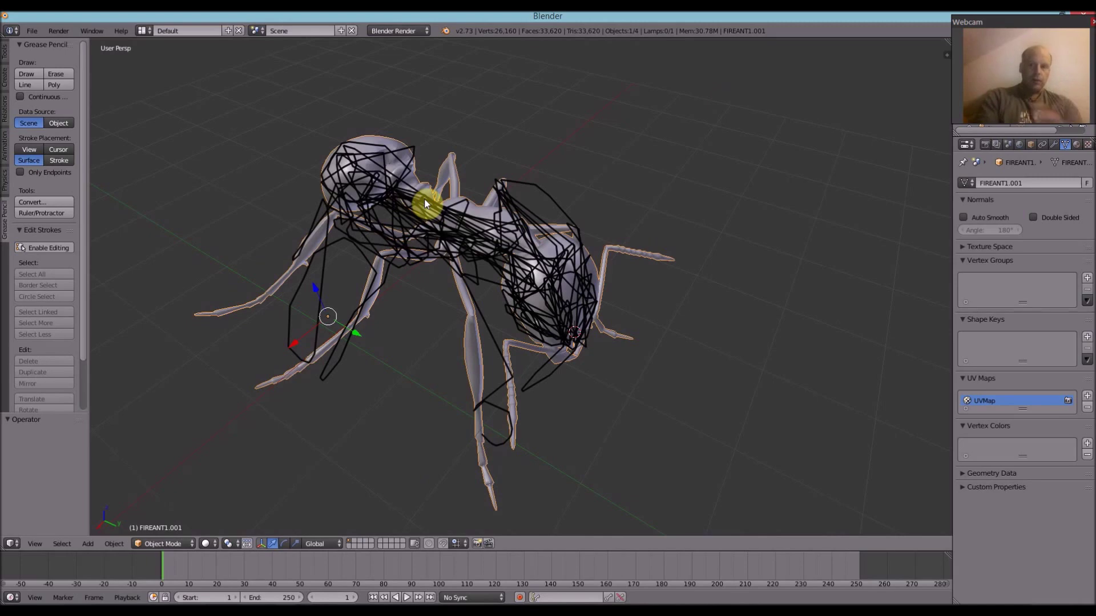
middle_click_drag(354, 254, 424, 298)
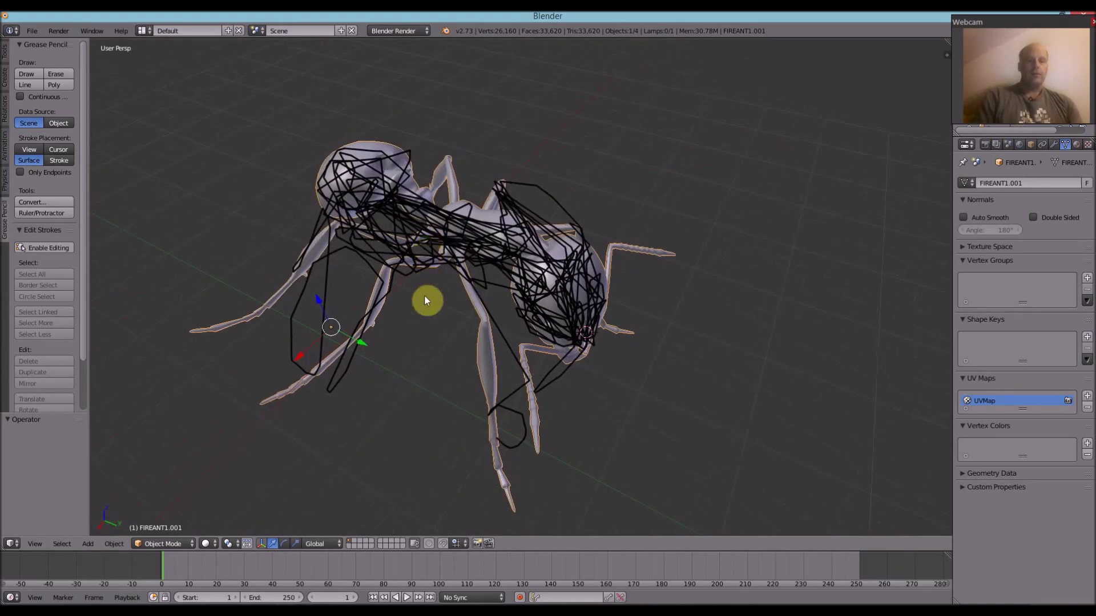
Move the ant mesh aside along the X axis, away from the strokes.
key("g")
key("x")
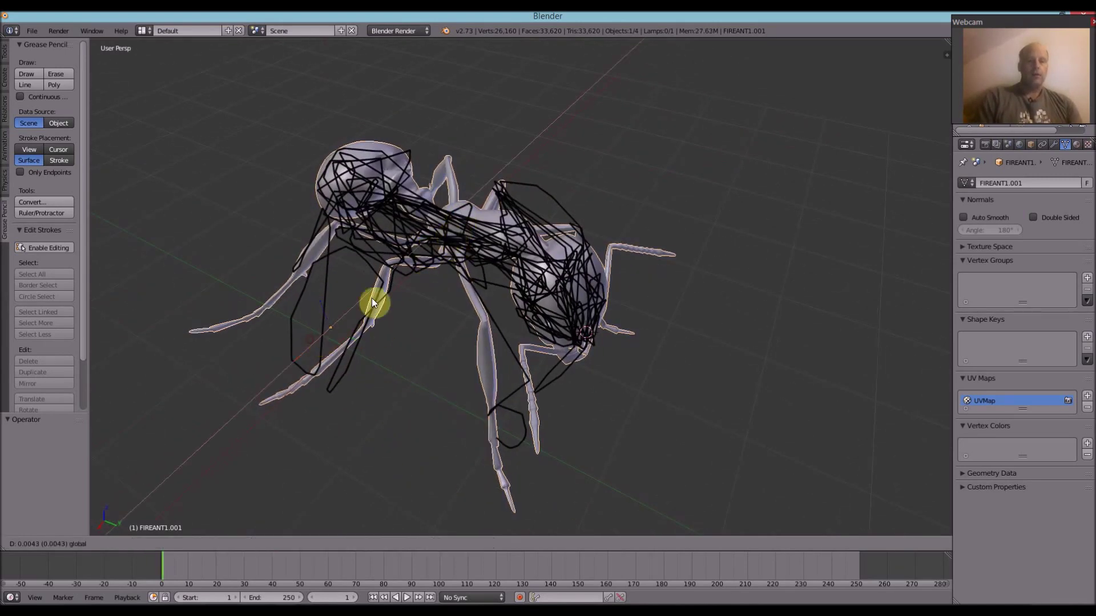
left_click(603, 157)
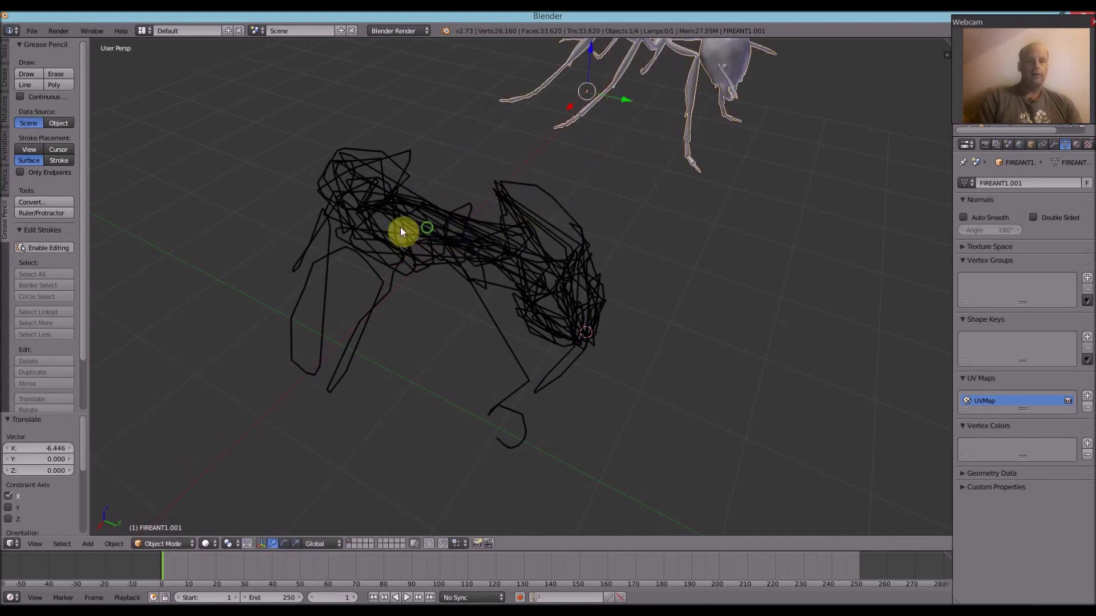
mouse_move(399, 230)
middle_mouse_down()
mouse_move(330, 217)
mouse_move(416, 225)
mouse_move(27, 214)
middle_mouse_up()
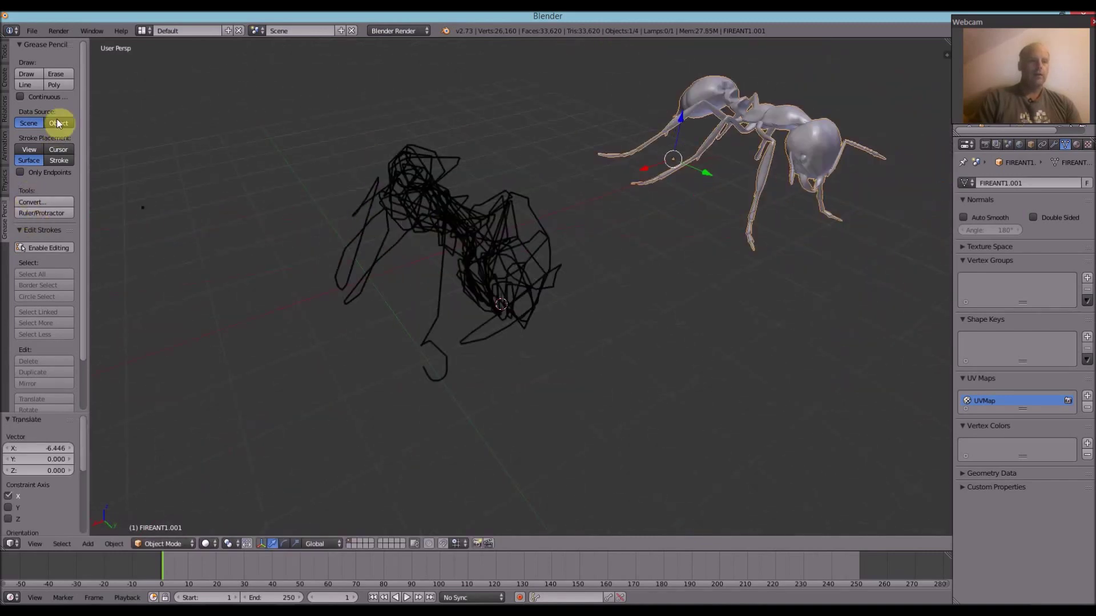
mouse_move(464, 202)
middle_mouse_down()
mouse_move(484, 247)
mouse_move(430, 215)
mouse_move(98, 199)
middle_mouse_up()
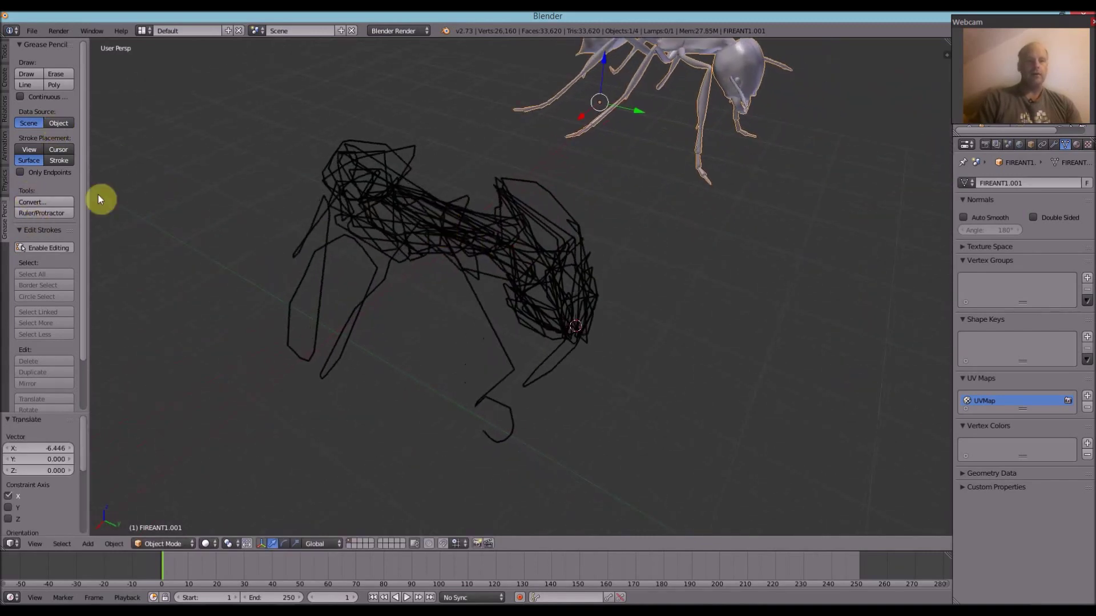
Convert the grease pencil strokes into a Path object.
left_click(29, 201)
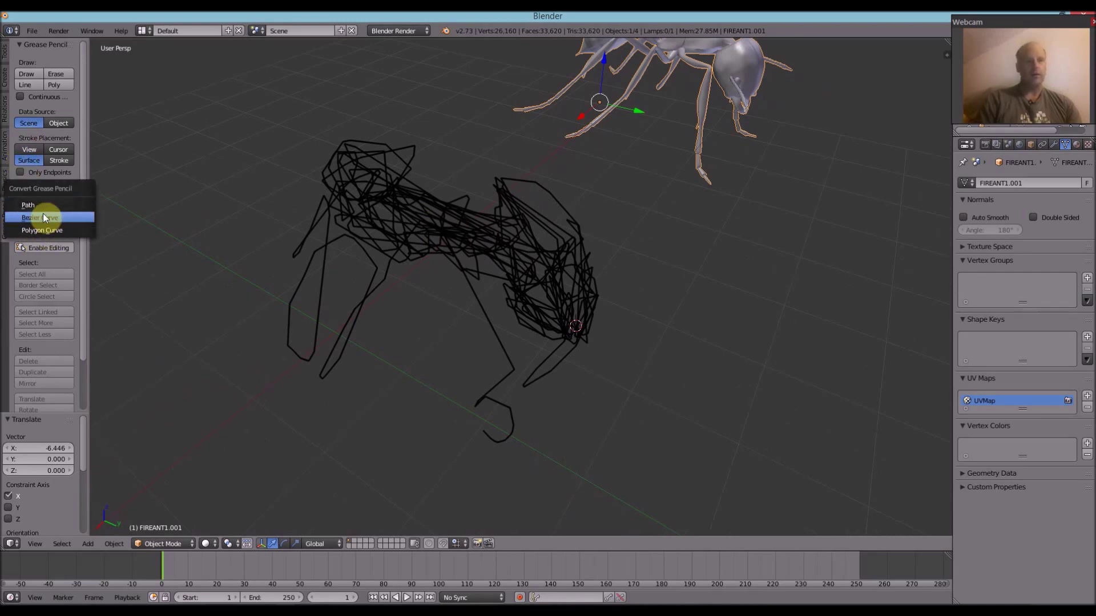
left_click(35, 205)
middle_click_drag(306, 239, 464, 165)
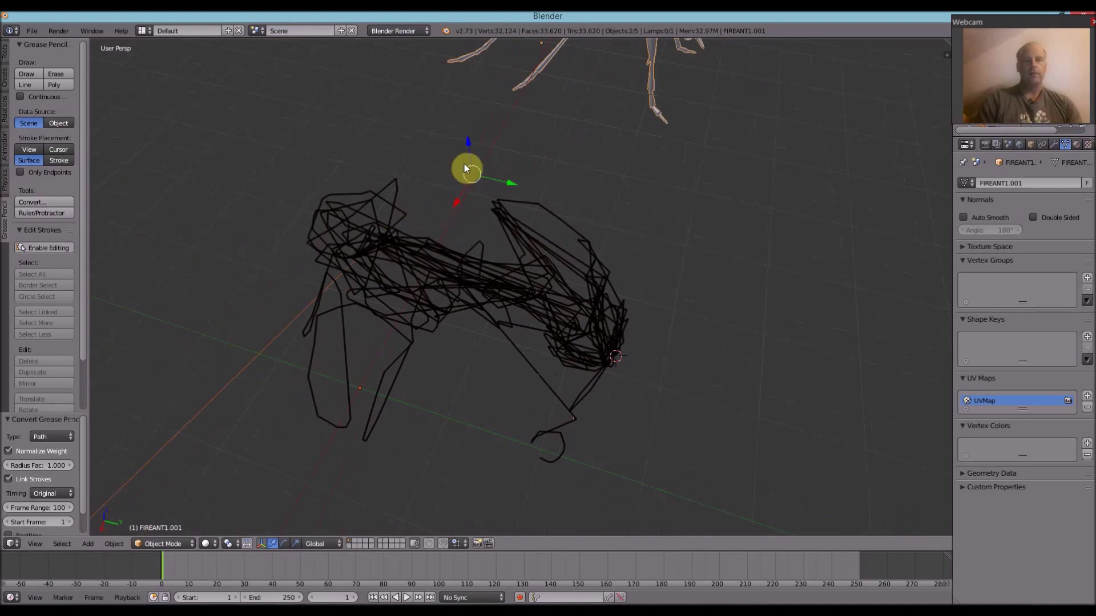
Raise the new path along Z to 0.992 above the original strokes.
key("g")
left_click(468, 68)
scroll(405, 91, "down", 3)
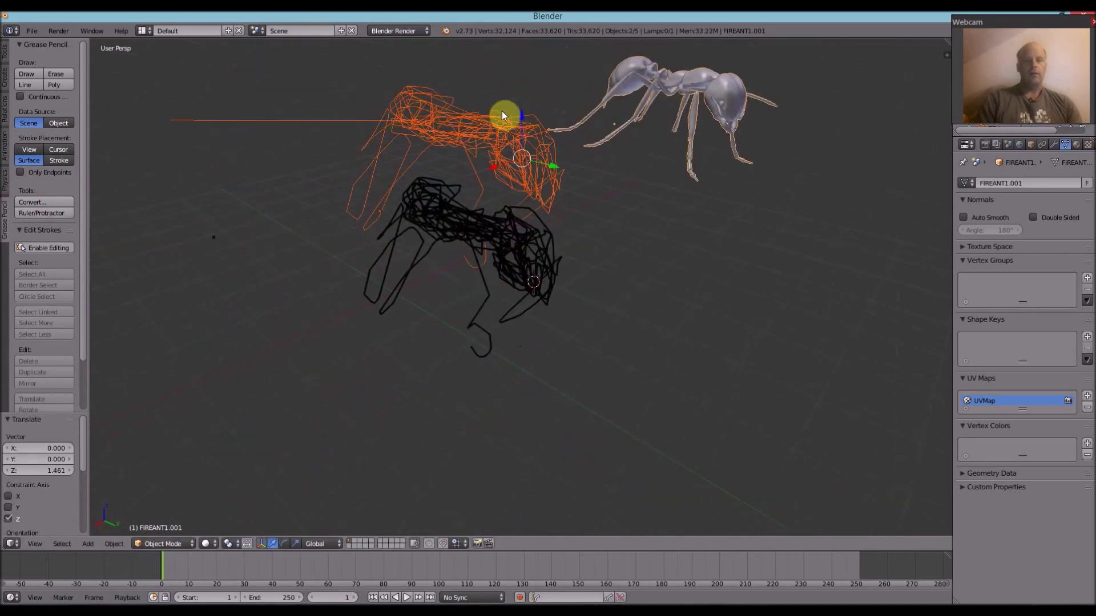
key("g")
key("z")
left_click(471, 136)
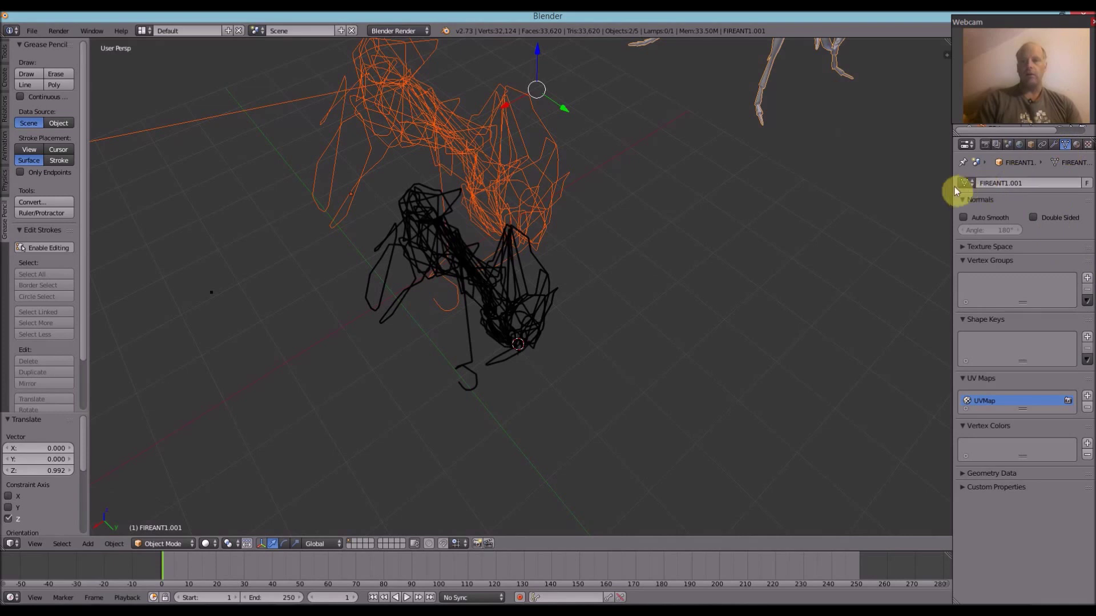
left_click_drag(951, 194, 919, 187)
Set the converted scribble path's Geometry bevel depth to 0.032 and inspect the resulting thin tubes.
left_click(728, 189)
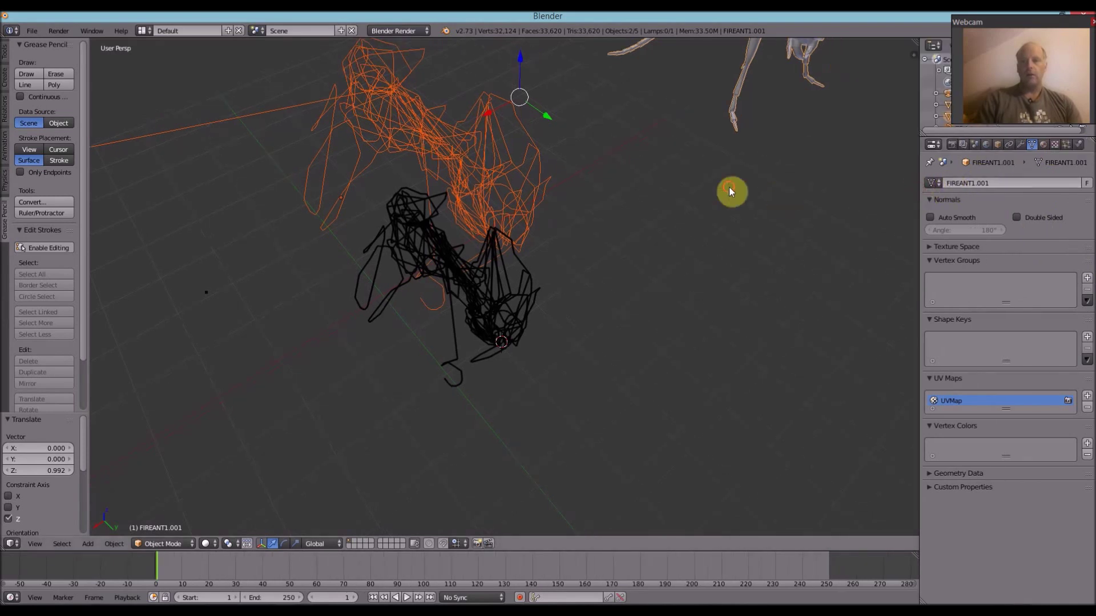
right_click(461, 164)
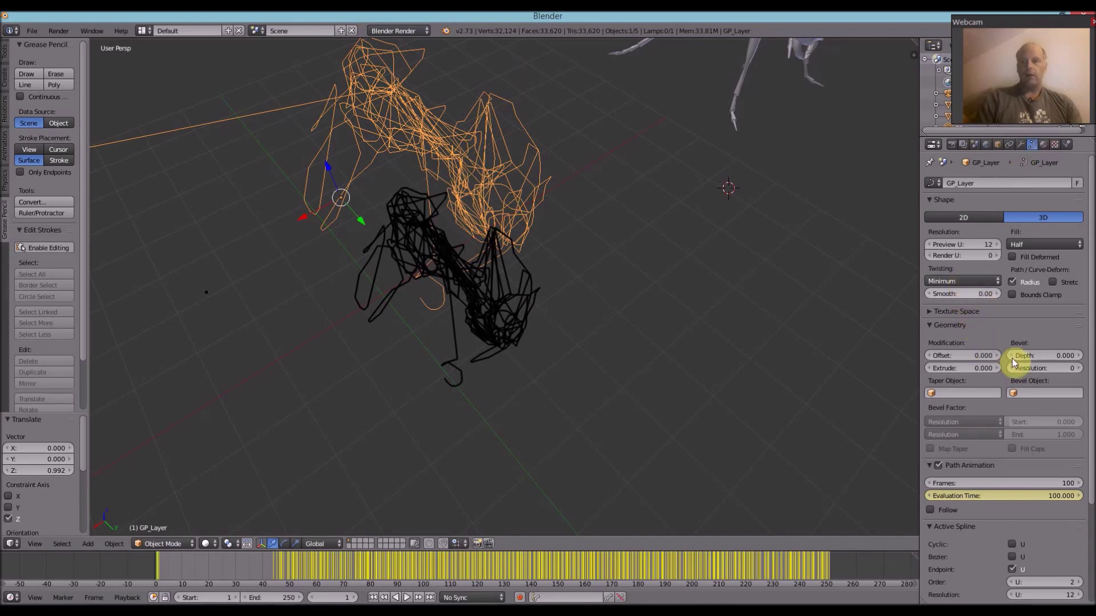
left_click_drag(1019, 355, 1027, 354)
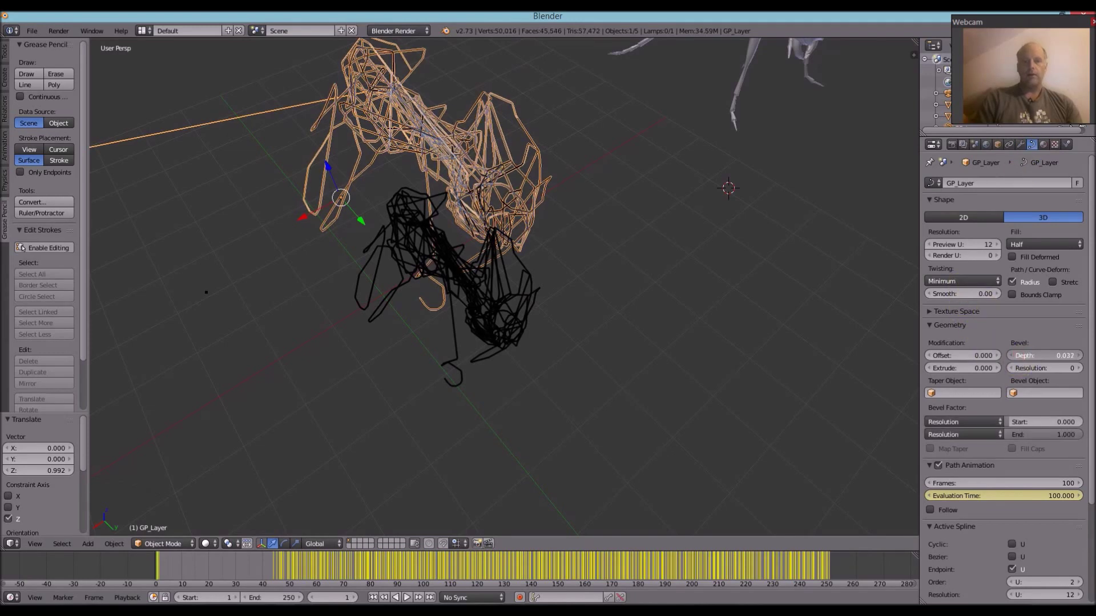
mouse_move(628, 239)
middle_mouse_down()
mouse_move(599, 237)
mouse_move(543, 200)
mouse_move(533, 255)
mouse_move(527, 224)
mouse_move(590, 212)
mouse_move(631, 220)
mouse_move(570, 222)
middle_mouse_up()
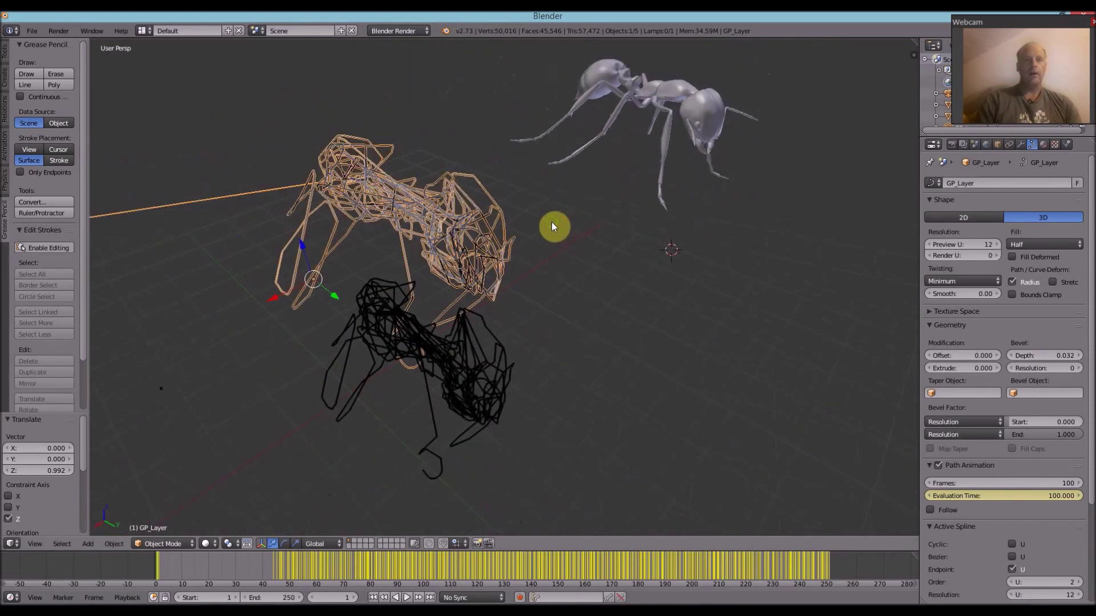
mouse_move(552, 227)
middle_mouse_down()
mouse_move(410, 255)
mouse_move(577, 252)
mouse_move(562, 262)
mouse_move(406, 245)
mouse_move(542, 265)
mouse_move(553, 281)
mouse_move(513, 251)
middle_mouse_up()
Switch to camera view, enable Lock Camera to View, and move the camera in on the tubes.
key("KP_0")
key("KP_0")
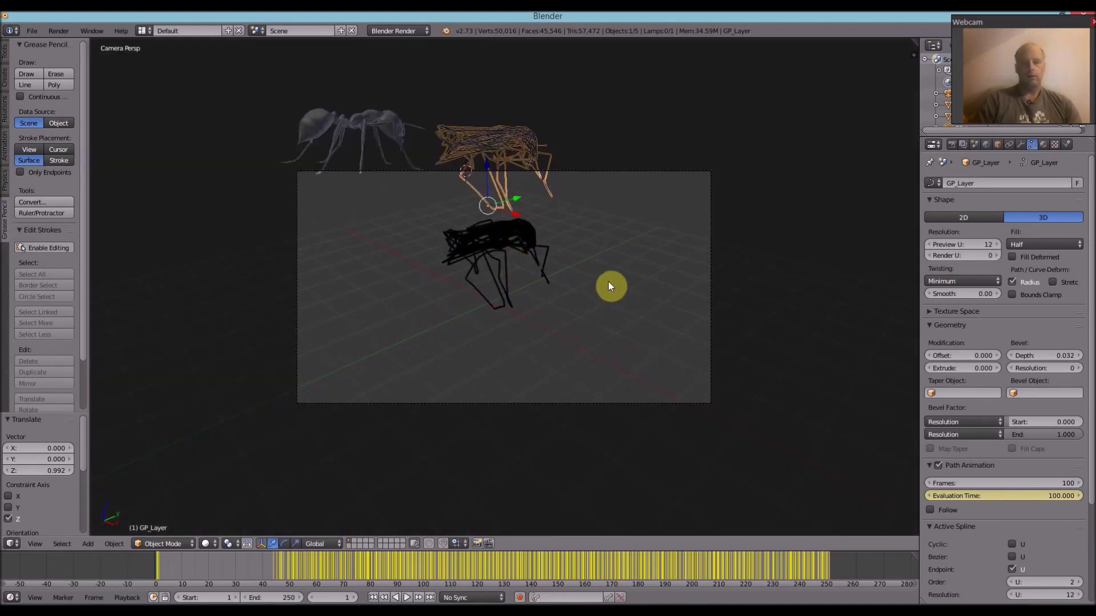
key("n")
scroll(873, 215, "down", 4)
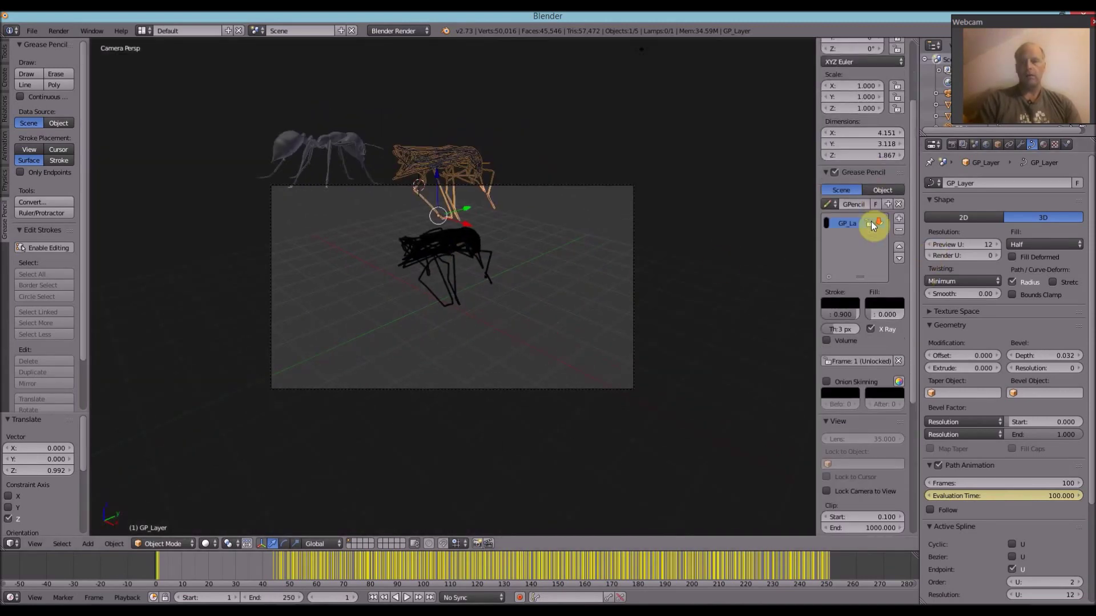
scroll(871, 224, "down", 4)
left_click(831, 399)
middle_click_drag(468, 254, 375, 210)
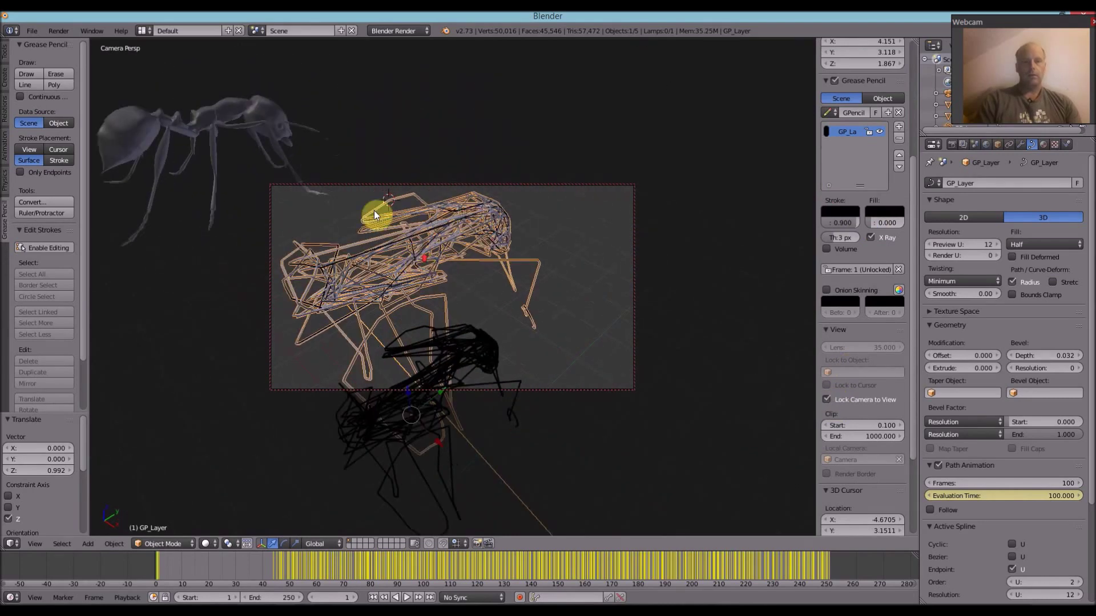
Render the camera view with Render > Render Image.
left_click(60, 32)
left_click(63, 46)
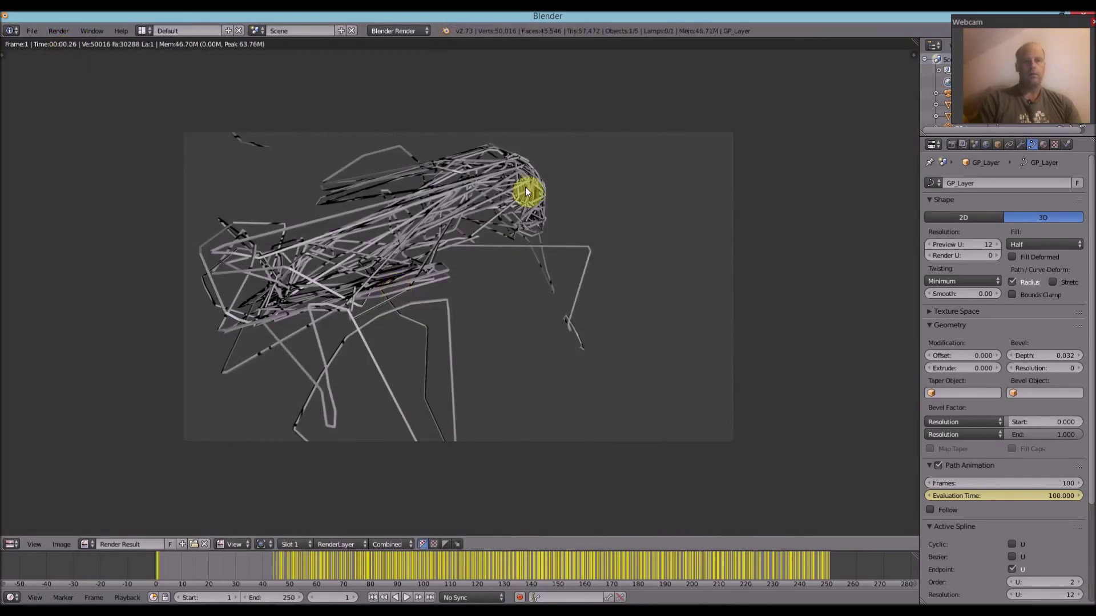